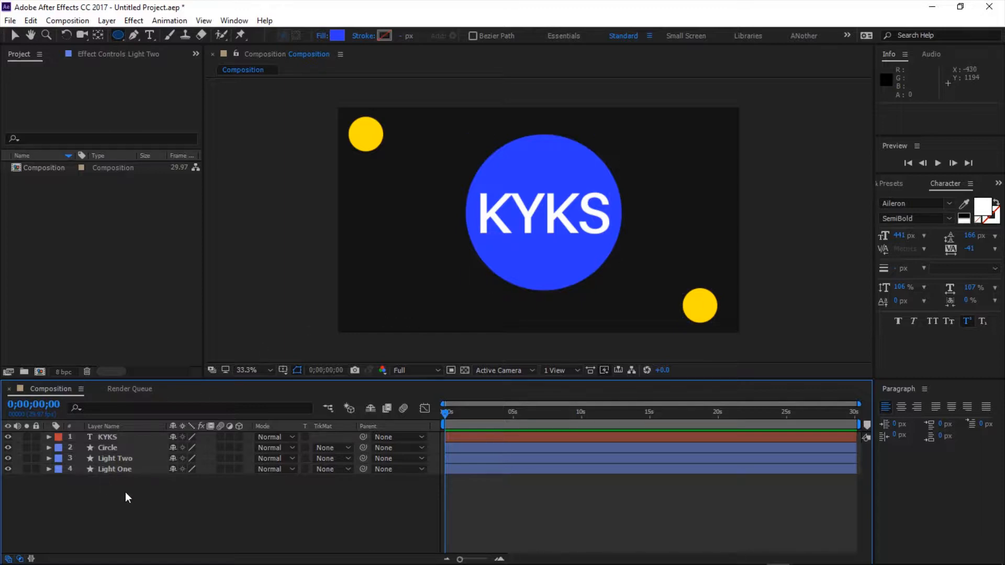
click(131, 438)
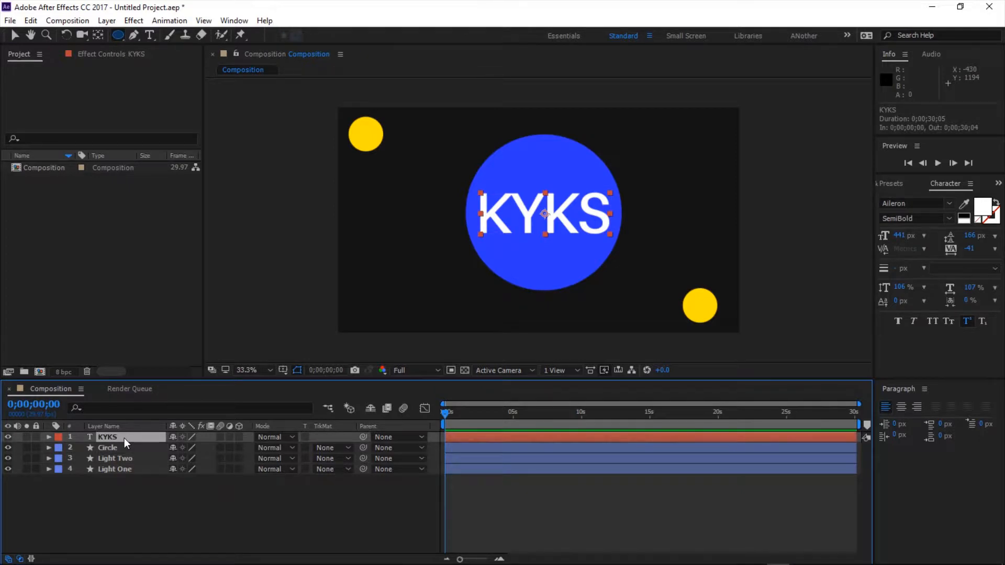
click(127, 448)
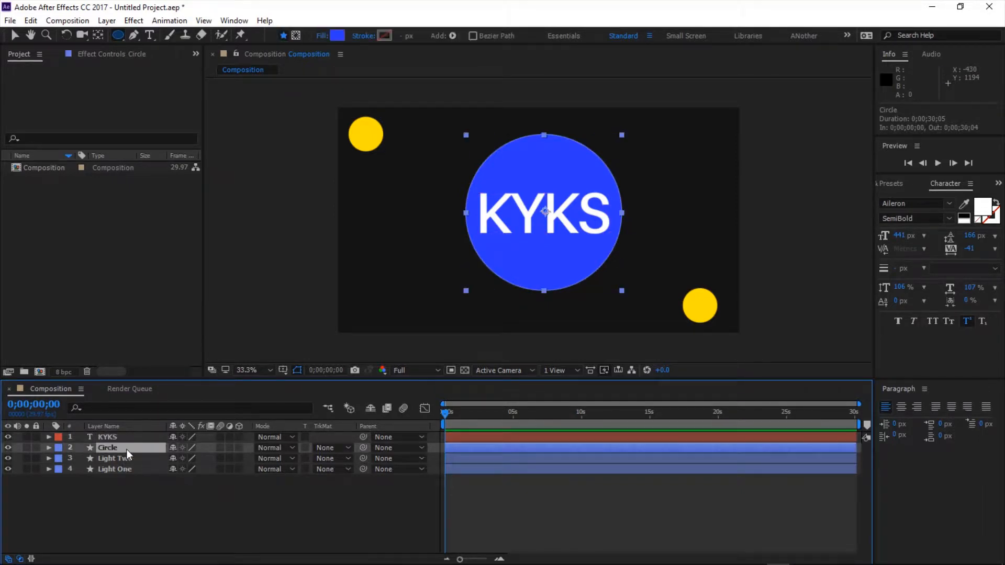
click(120, 35)
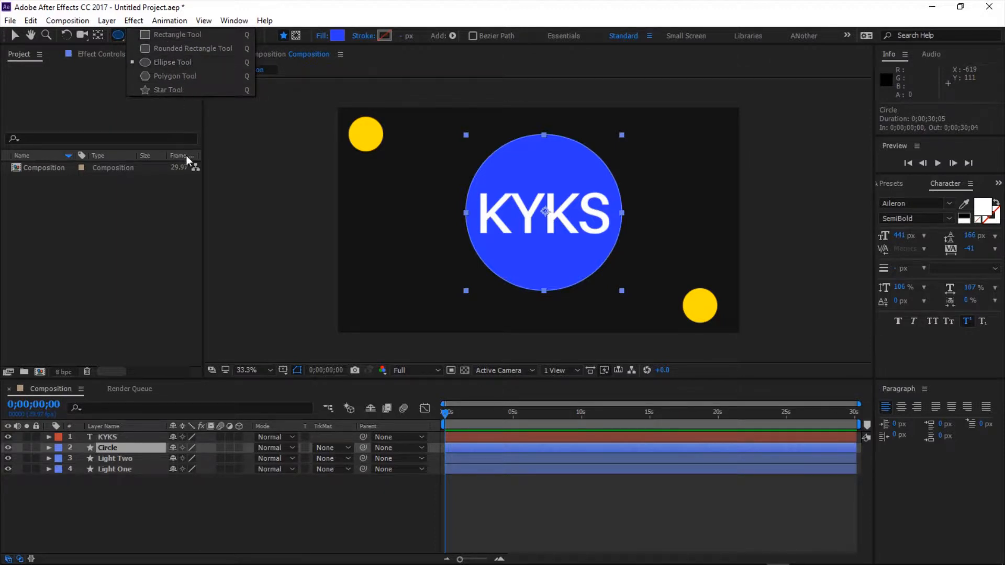
mouse_move(602, 545)
click(587, 523)
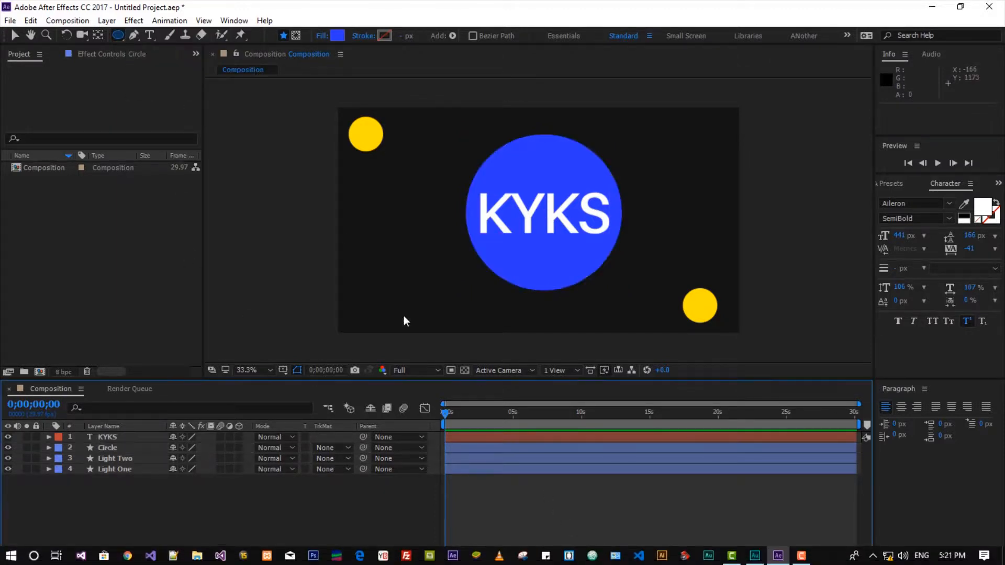
click(339, 35)
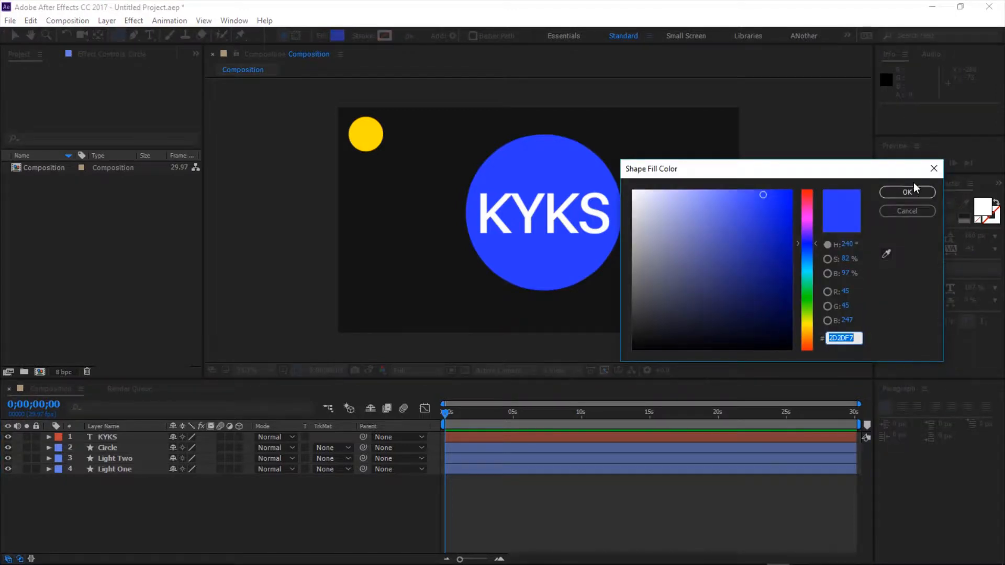
click(913, 214)
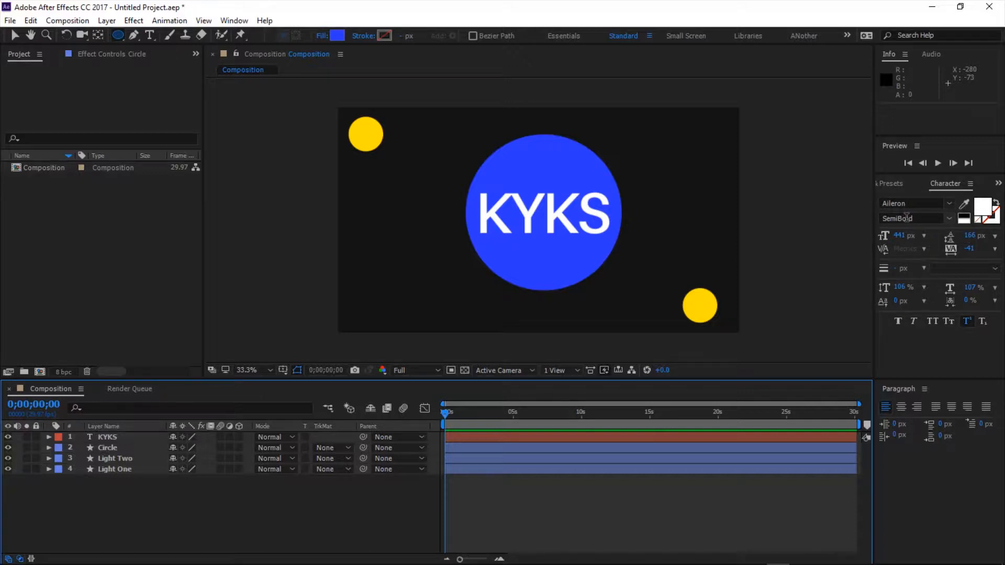
Step: Hide the Circle, Light Two and Light One layers, keeping only the KYKS text layer visible and selected
click(127, 458)
click(123, 446)
click(121, 435)
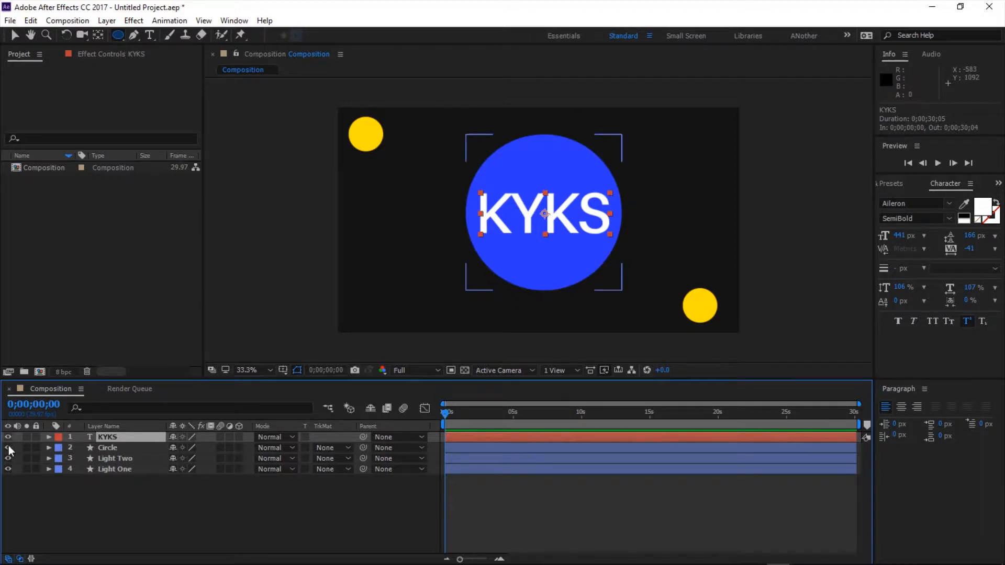
drag(8, 447, 9, 465)
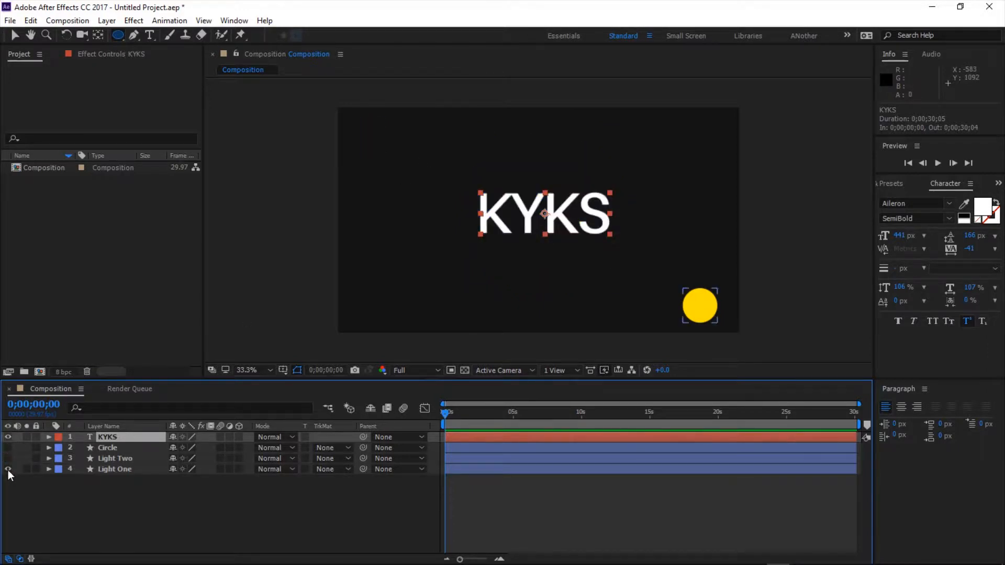
click(8, 469)
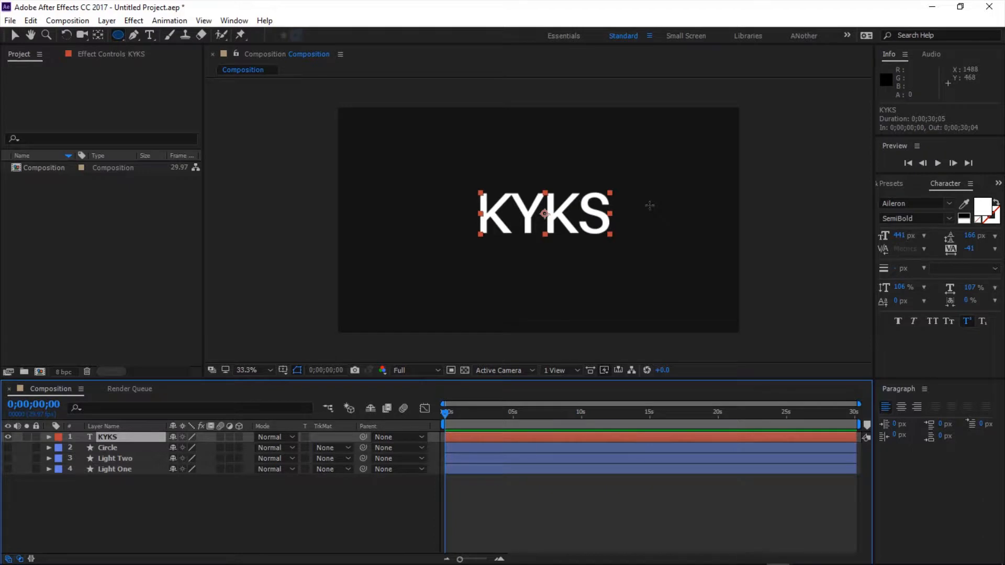
Step: Reveal the KYKS text layer's Position property and enable keyframing for it at 0;00;00;00
click(47, 438)
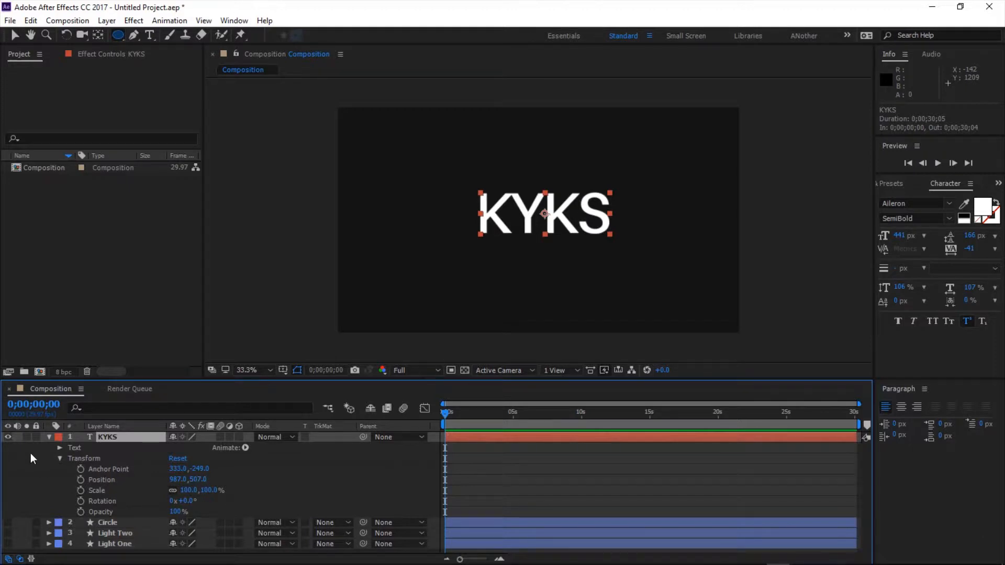
click(49, 436)
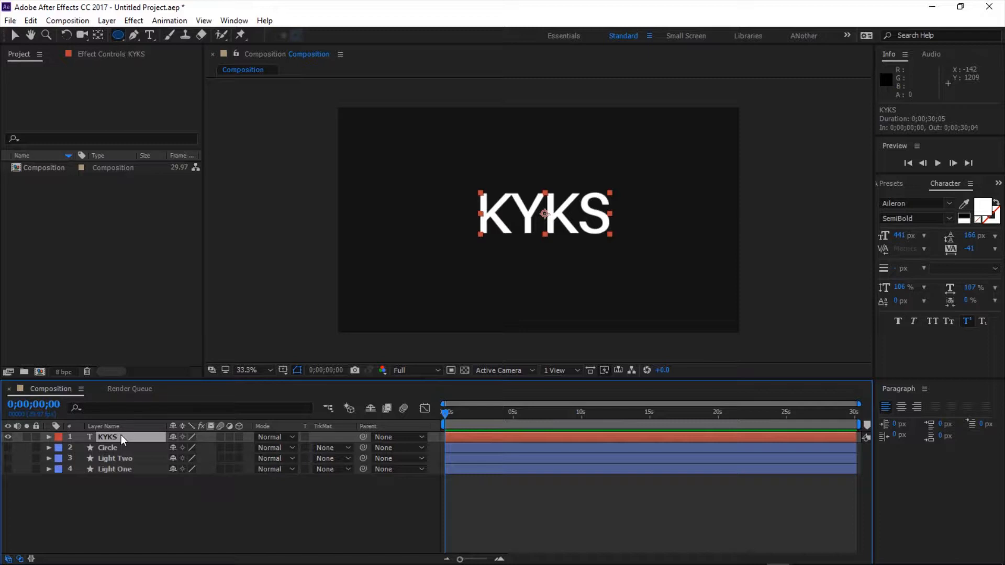
key(p)
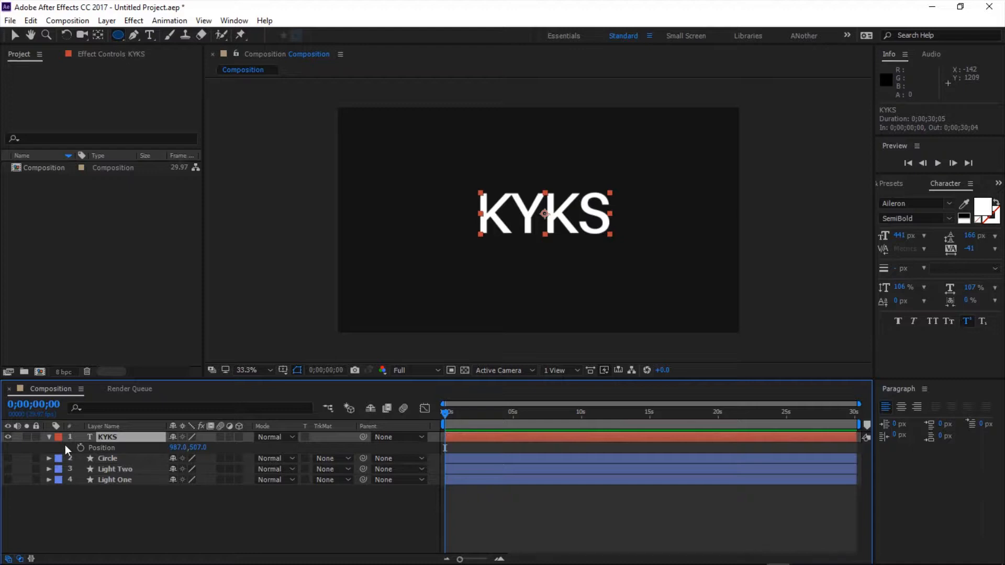
mouse_move(448, 414)
mouse_down()
mouse_move(464, 412)
mouse_move(442, 417)
mouse_up()
click(80, 447)
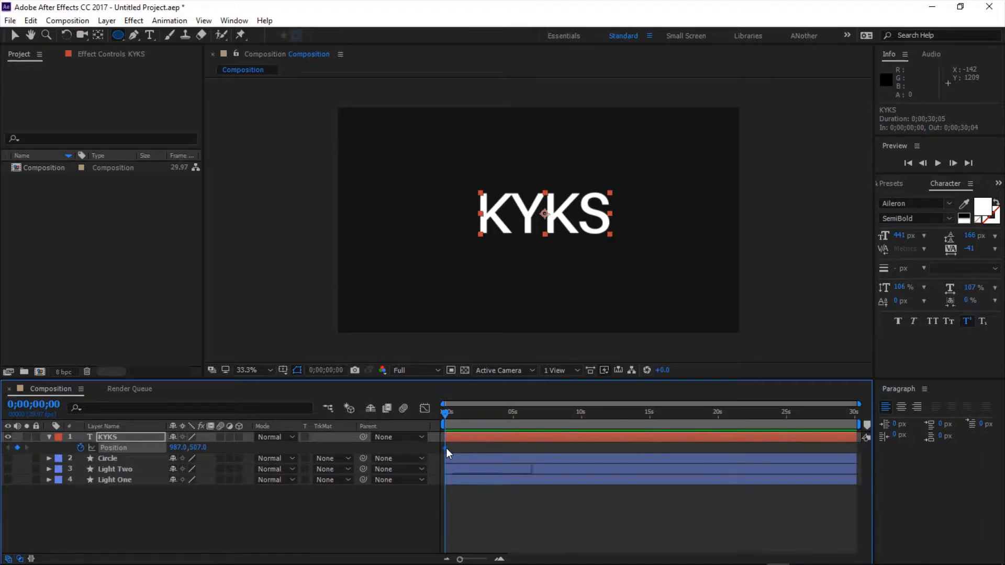
Step: Move the KYKS text off the left side of the frame by setting its first keyframe's X position to -389
mouse_move(447, 449)
drag(178, 451, 174, 456)
click(175, 449)
click(197, 492)
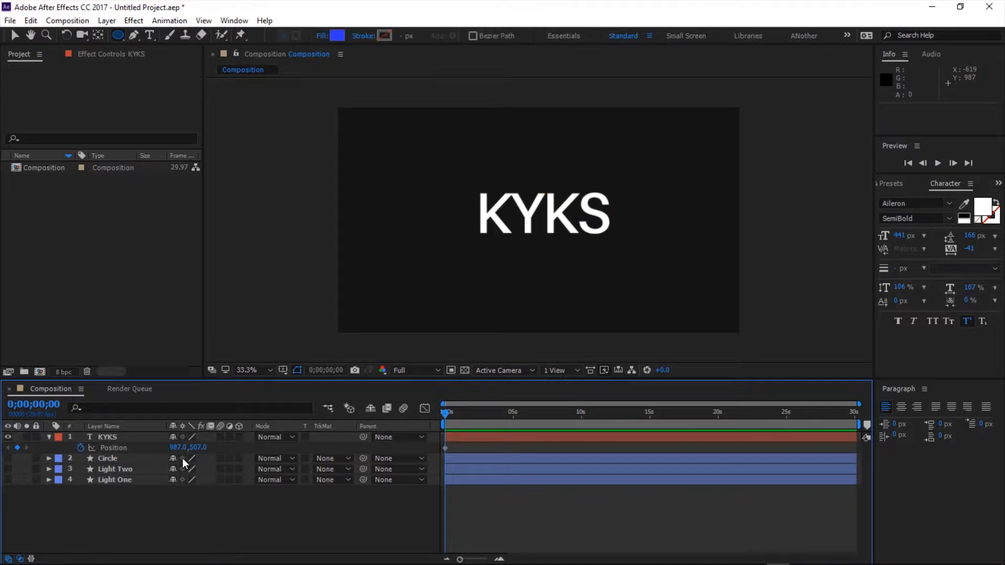
drag(176, 447, 36, 447)
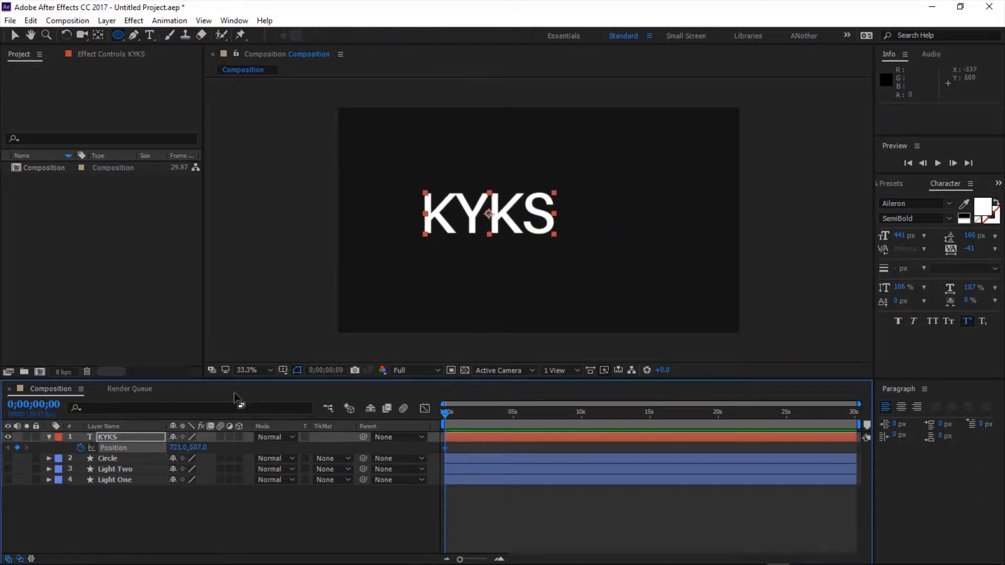
drag(178, 449, 34, 447)
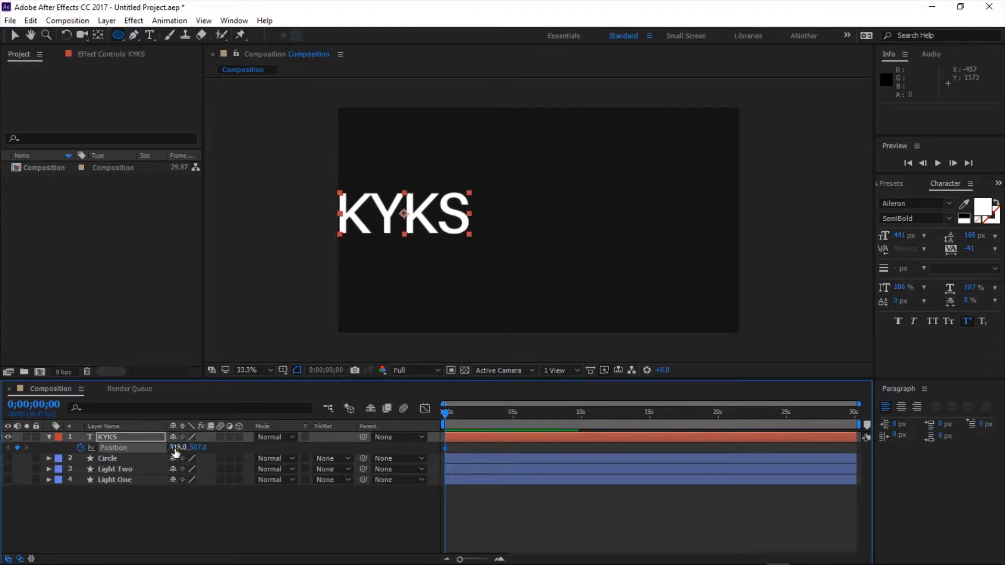
drag(177, 449, 49, 446)
drag(183, 449, 11, 447)
drag(185, 451, 42, 448)
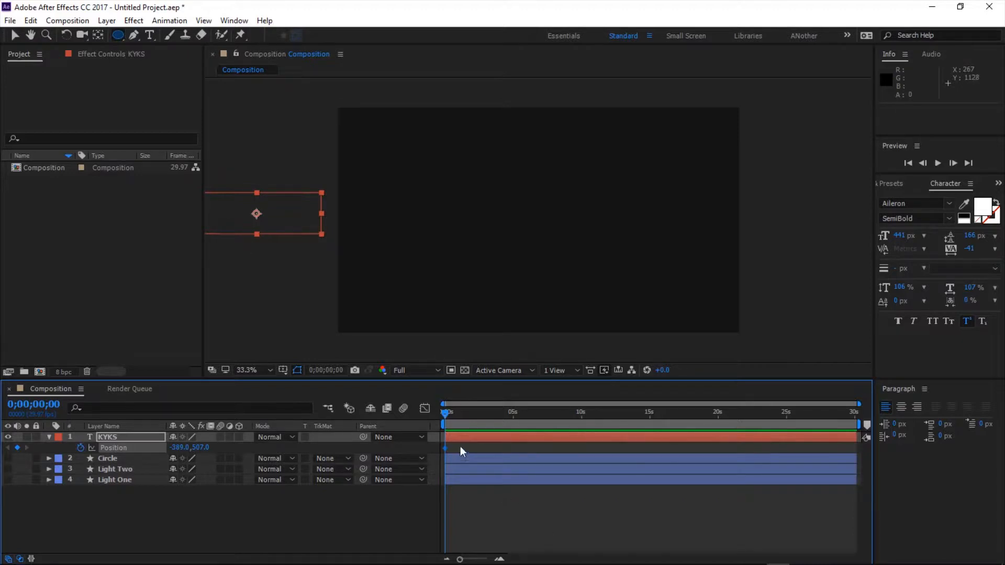
Step: Add a second Position keyframe to the KYKS text at 0;00;01;03 with the X position set to 987
drag(447, 415, 460, 420)
drag(178, 448, 209, 451)
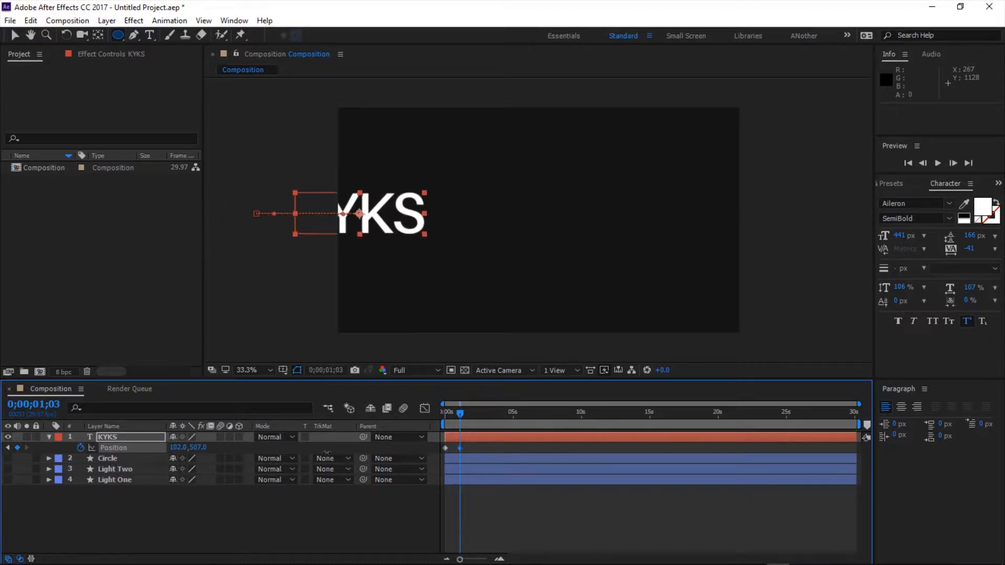
click(173, 448)
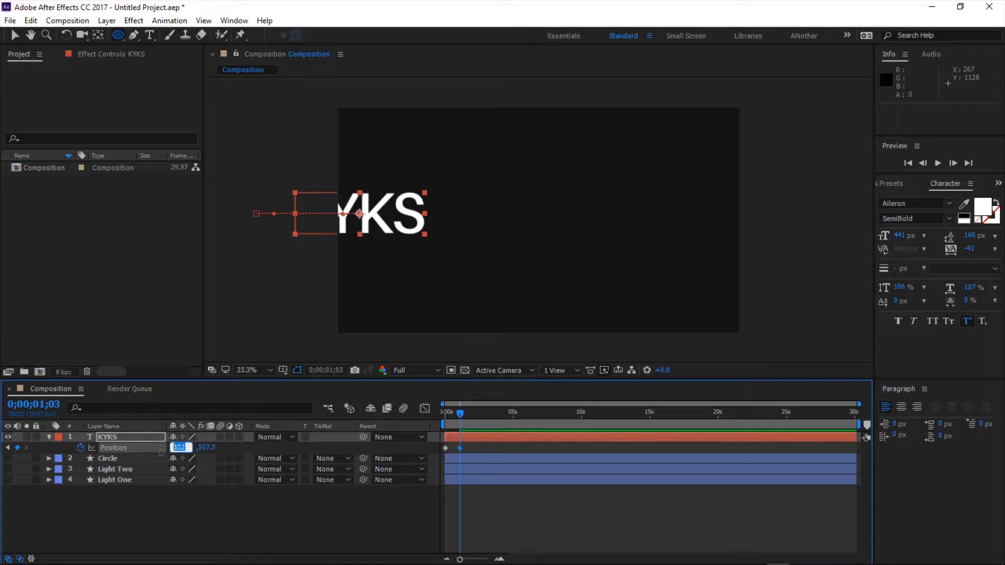
text(987)
click(168, 523)
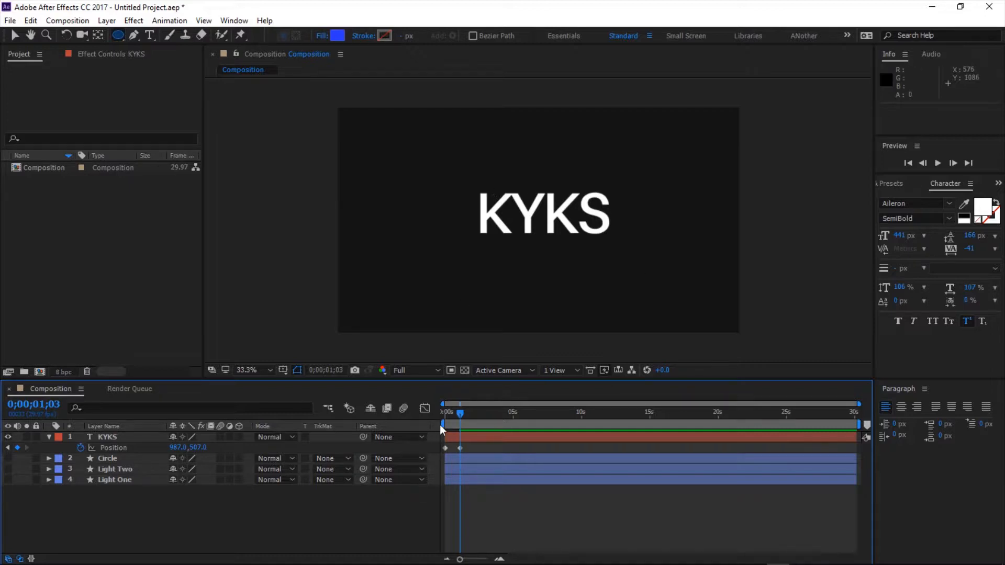
Step: Preview the KYKS text's slide-in animation from the start of the composition
drag(456, 417, 436, 419)
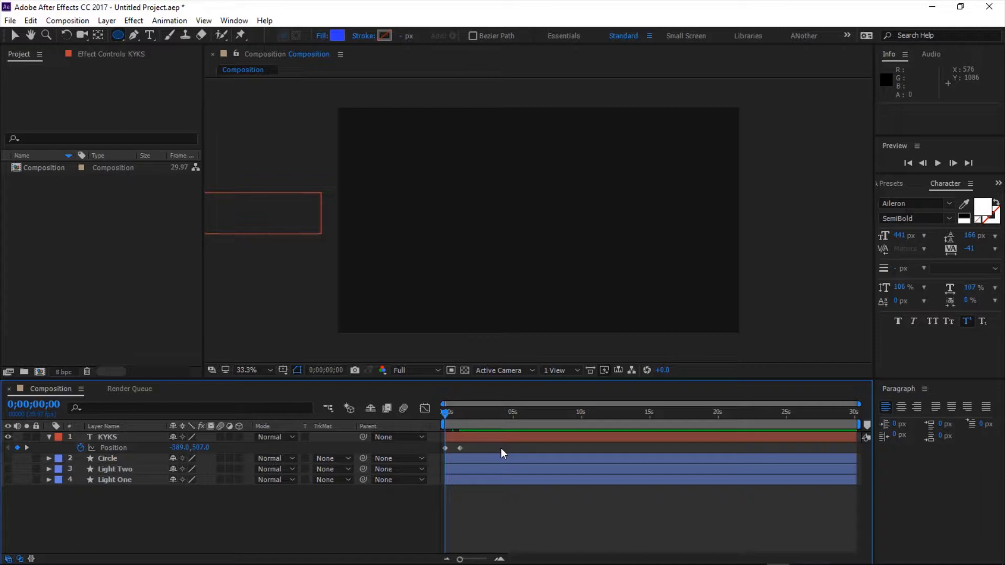
key(space)
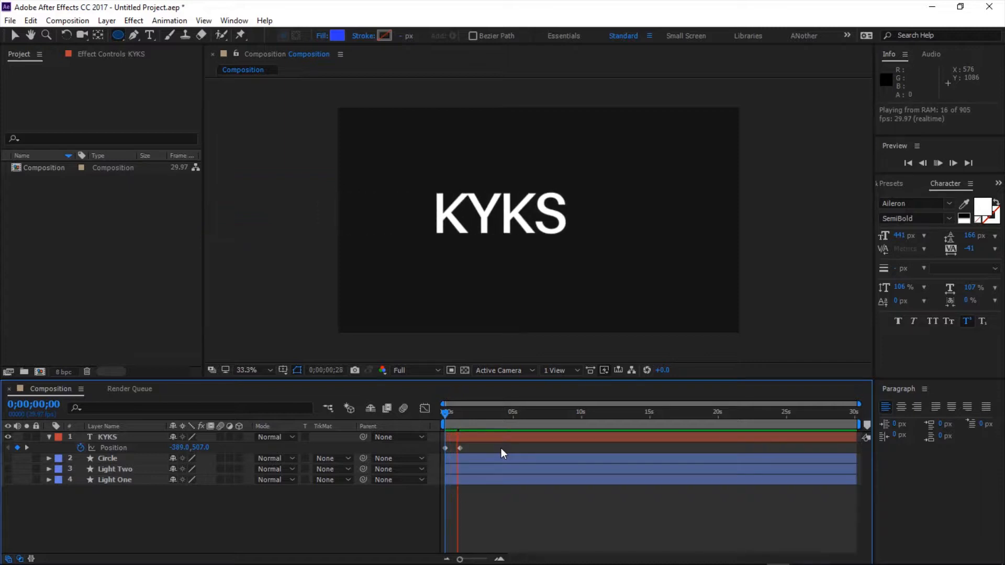
key(space)
key(space)
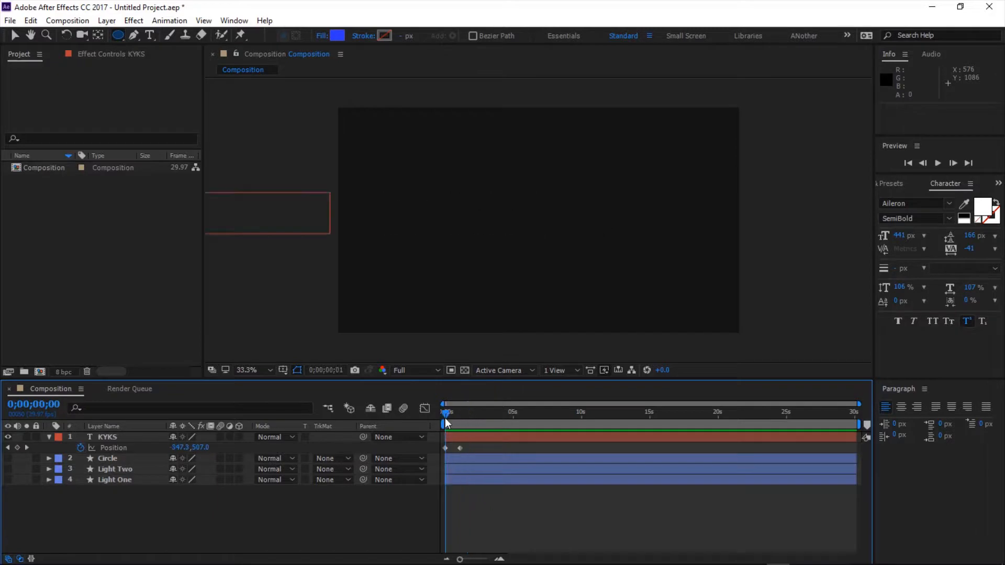
key(space)
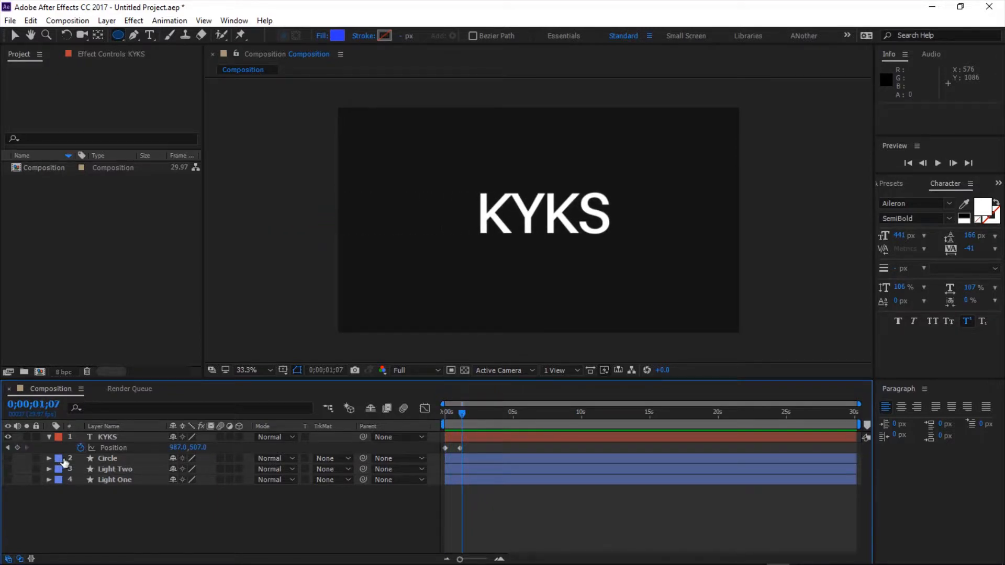
Step: Return to the start of the composition and make the Circle layer visible again
click(108, 460)
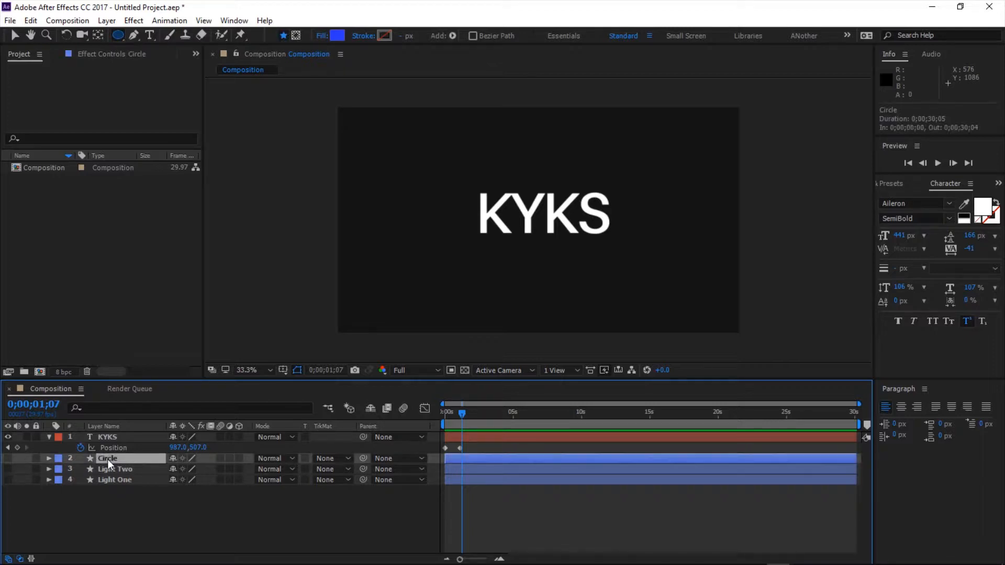
drag(463, 409, 432, 419)
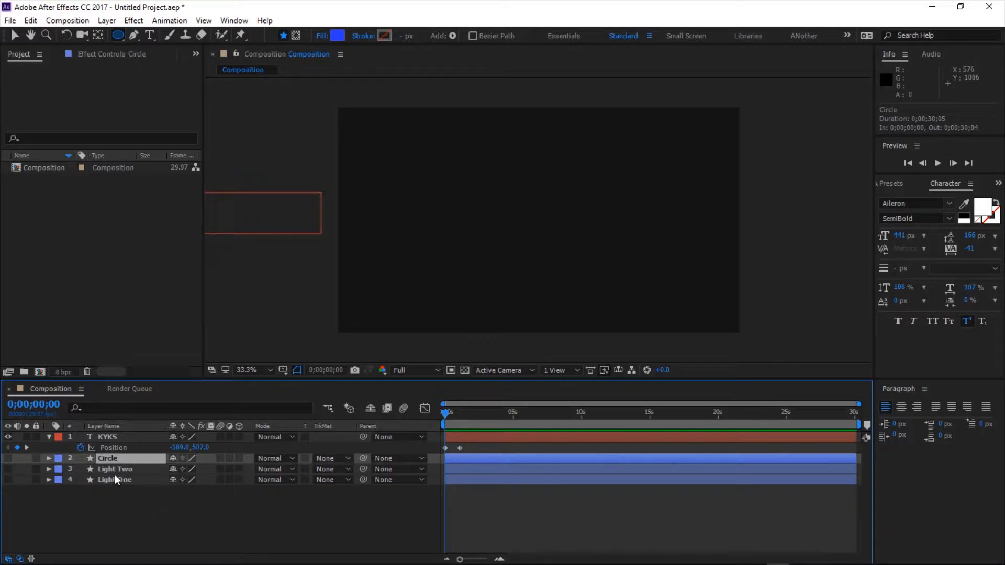
click(7, 459)
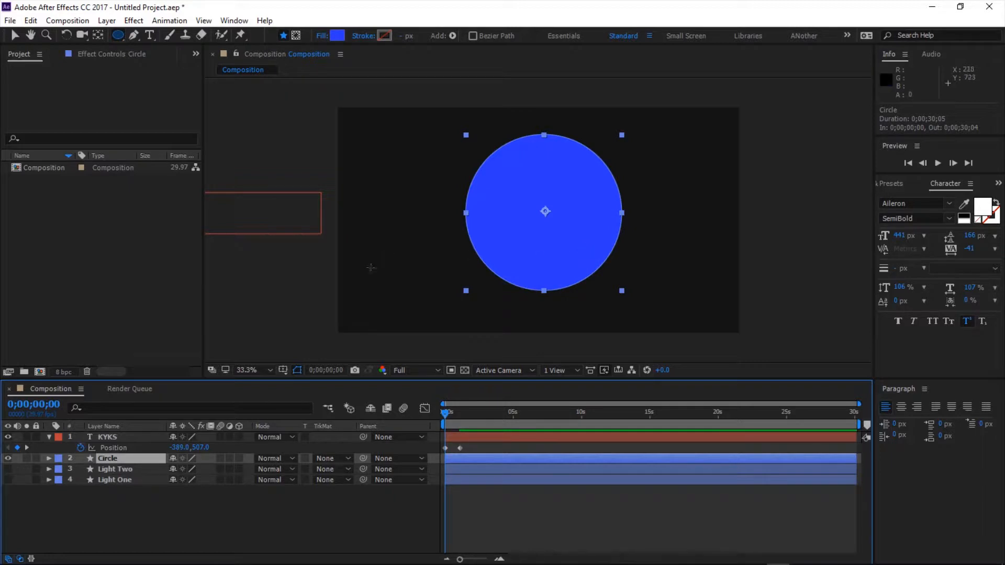
Step: Add a Scale keyframe of 0% to the Circle layer at 0;00;01;02
key(s)
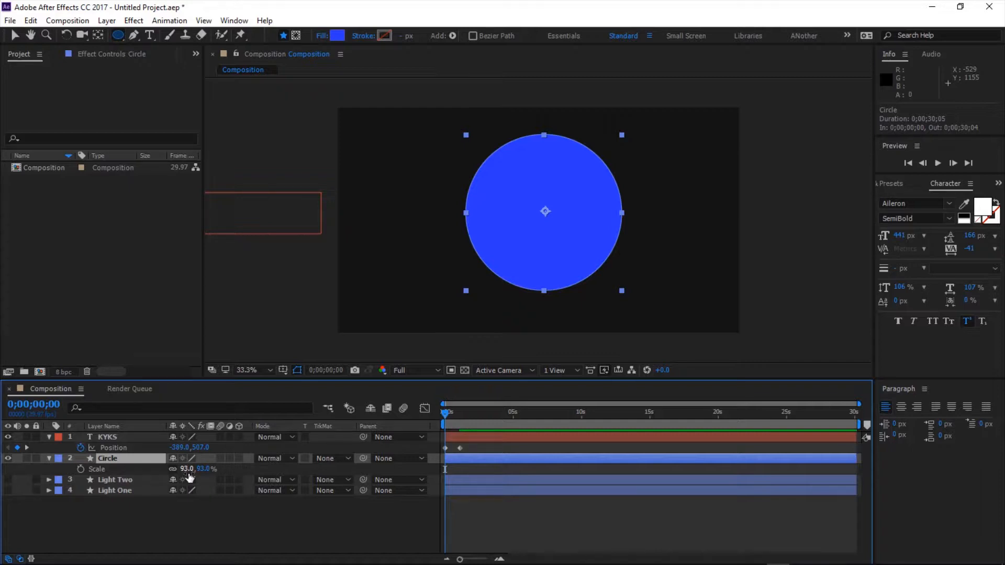
drag(442, 417, 458, 422)
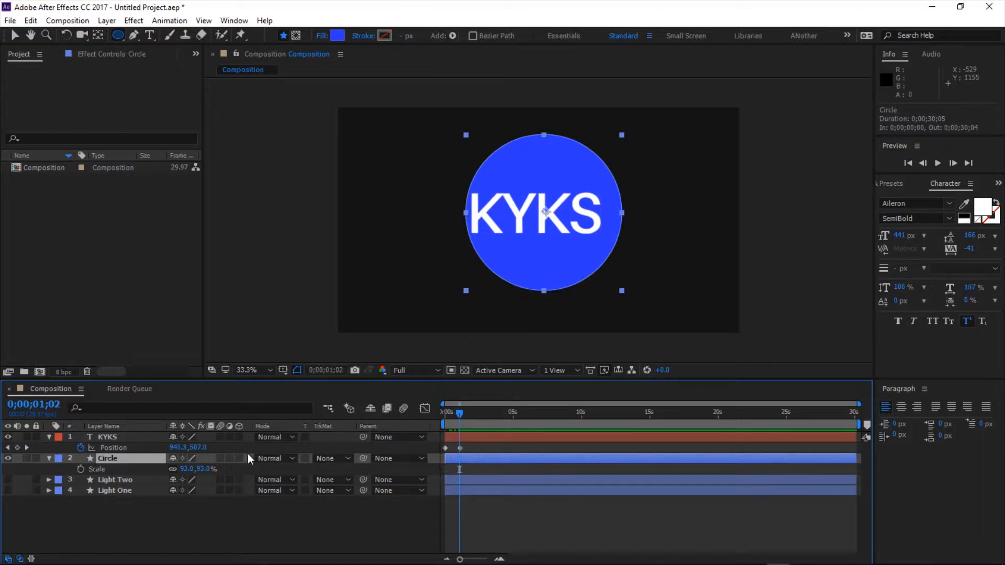
click(80, 470)
click(183, 469)
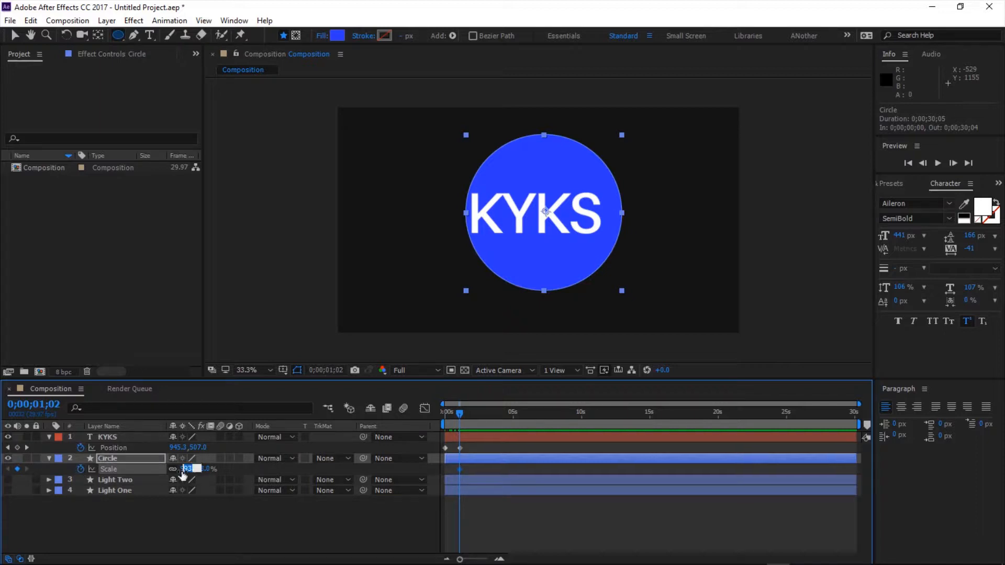
key(Return)
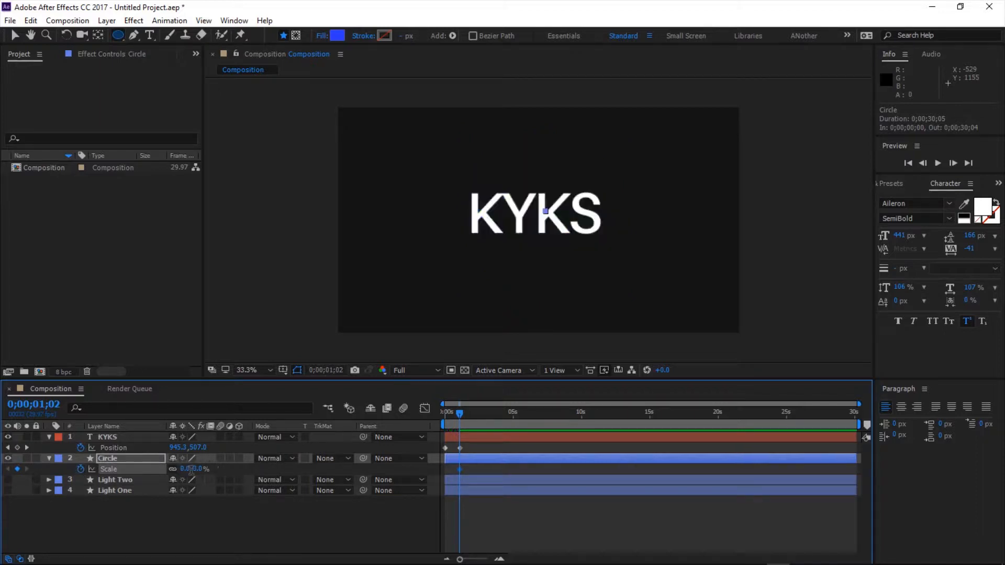
Step: Add a second Scale keyframe to the Circle layer at 0;00;01;27 with a value of 93%
drag(460, 415, 470, 420)
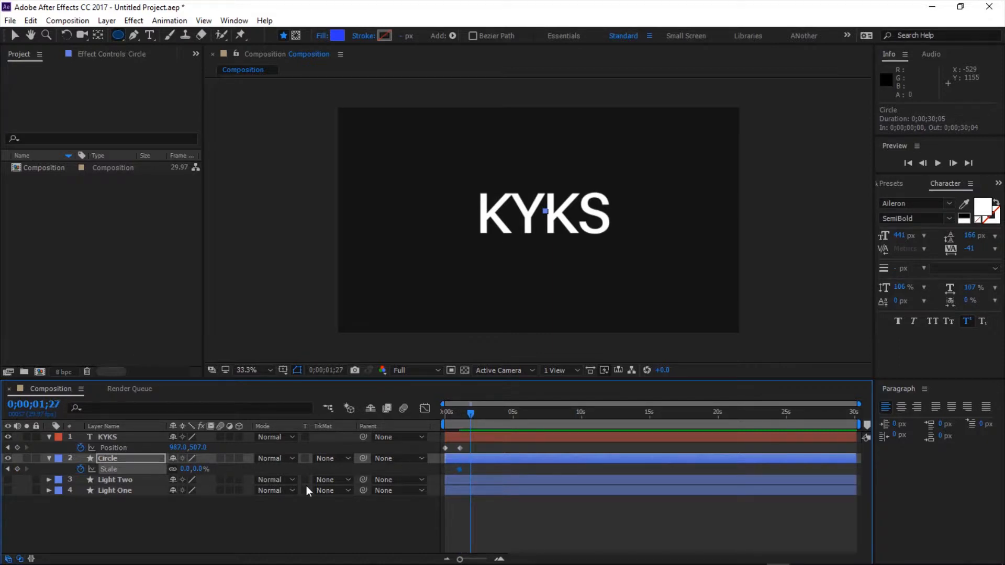
click(183, 469)
text(93)
key(Return)
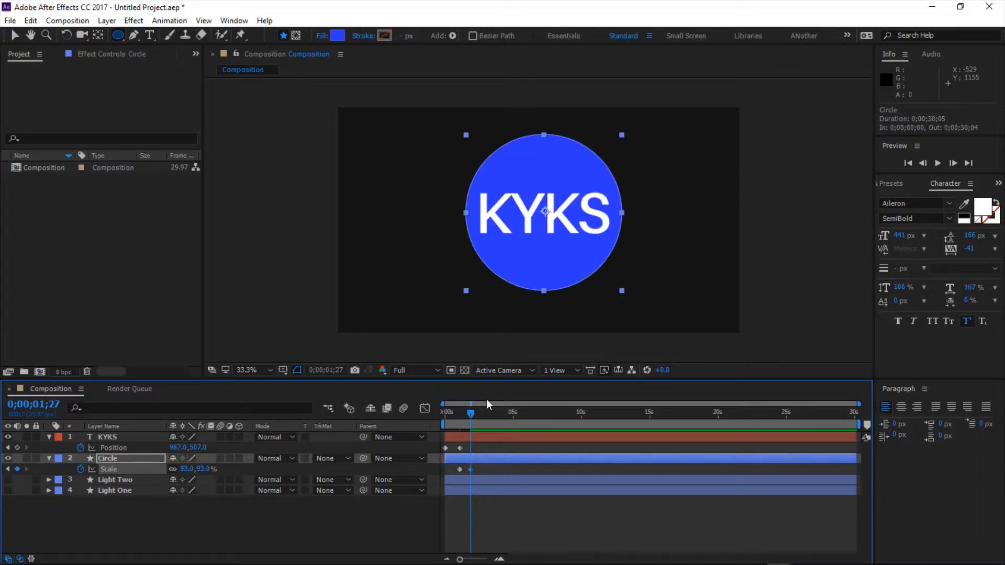
Step: Preview the combined text slide-in and circle scale animation from the start of the composition
drag(471, 414, 430, 436)
key(space)
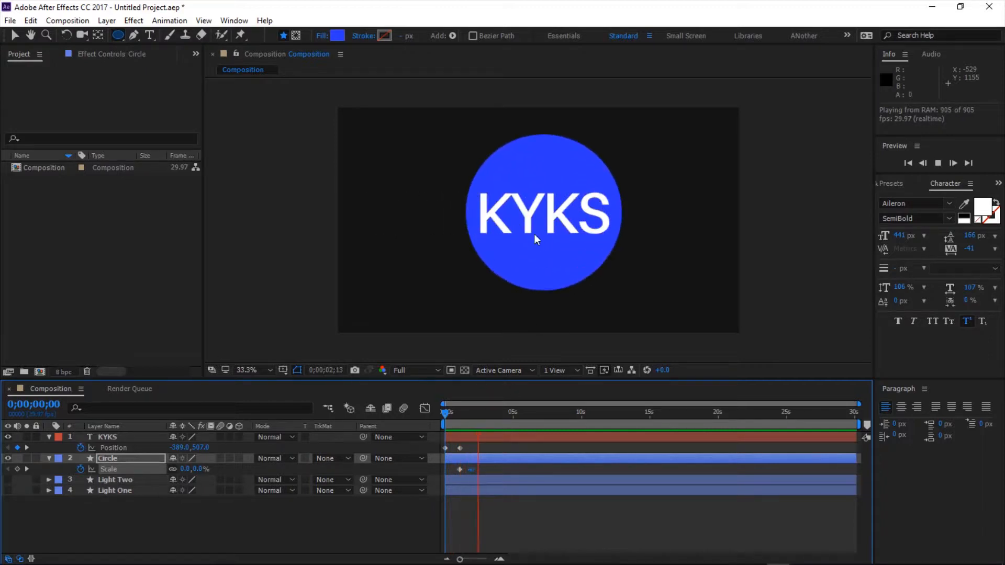
key(space)
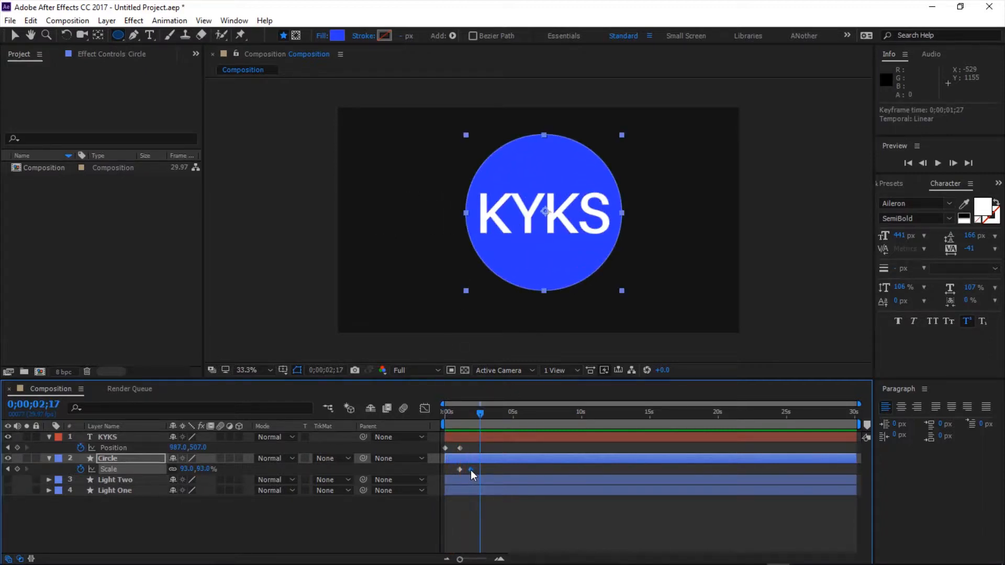
Step: Move the Circle layer's second Scale keyframe earlier to 0;00;01;17 and preview the animation from the start
drag(469, 470, 467, 470)
drag(483, 413, 429, 420)
key(space)
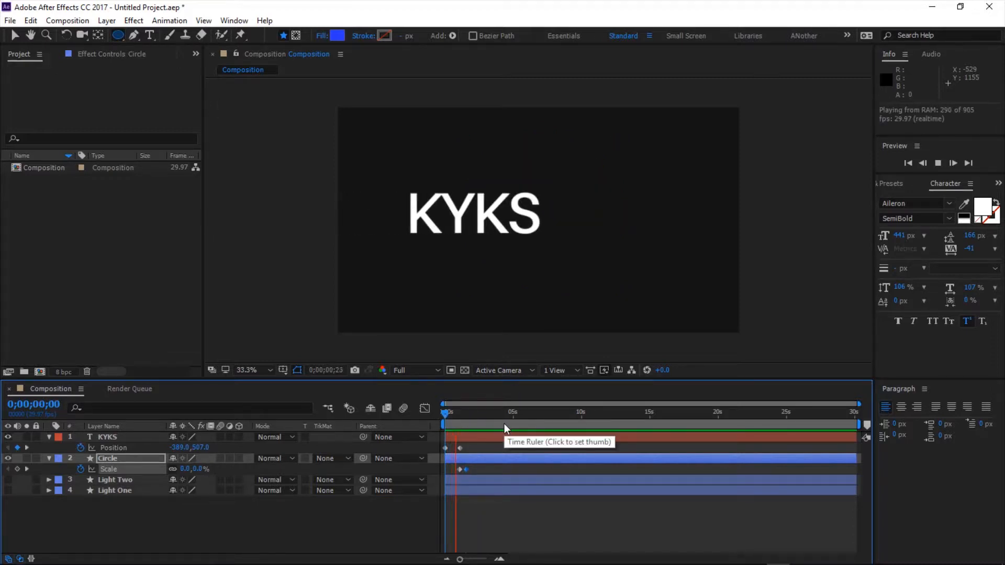
key(space)
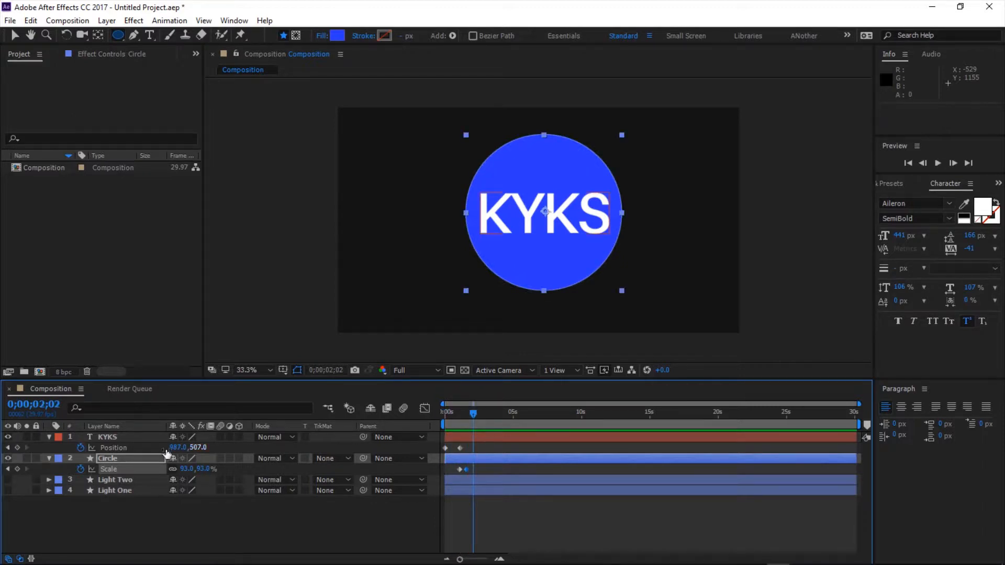
Step: Make the Light Two and Light One layers visible again
click(120, 461)
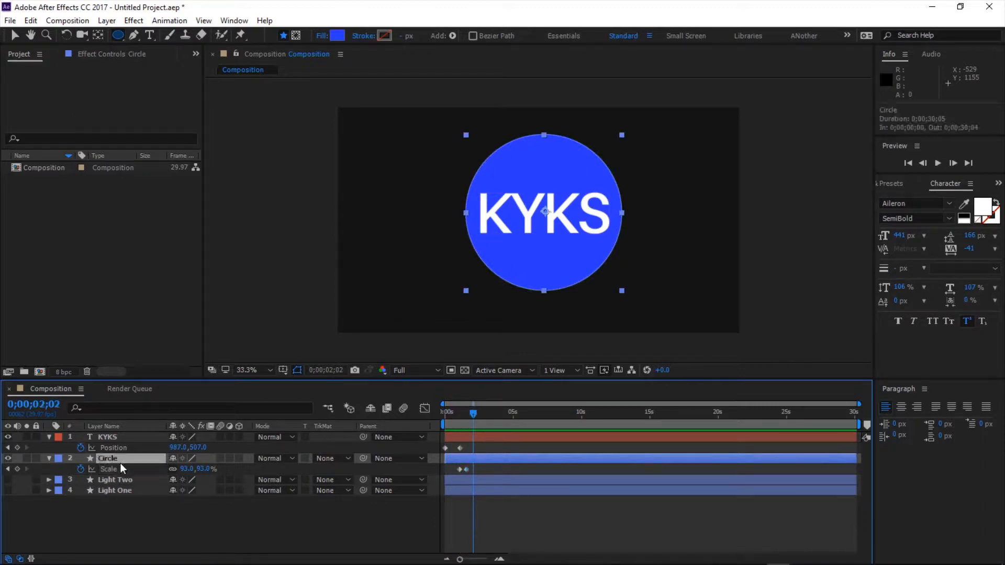
click(126, 480)
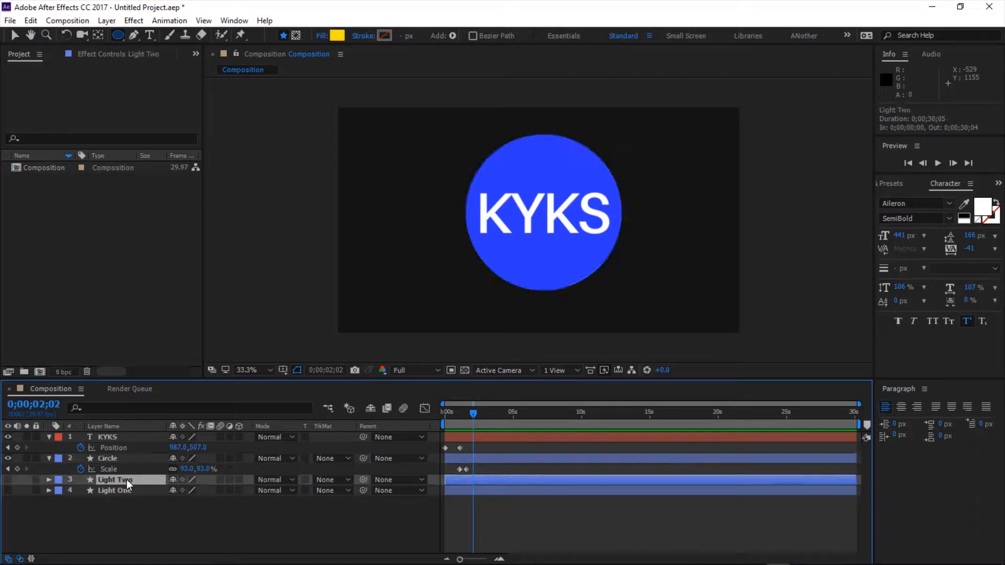
click(8, 490)
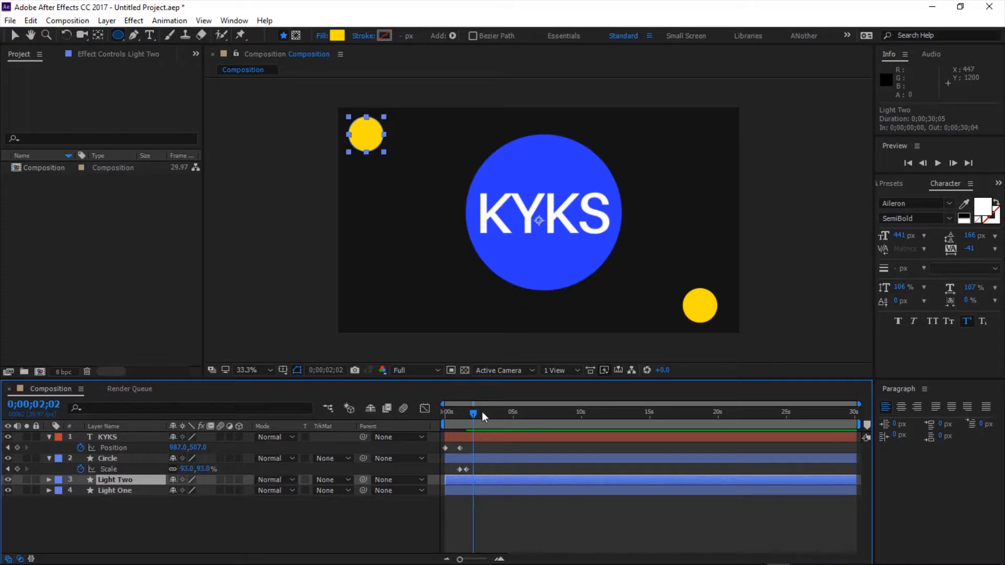
Step: Add an Opacity keyframe of 0% to the Light Two layer at 0;00;01;17
click(462, 438)
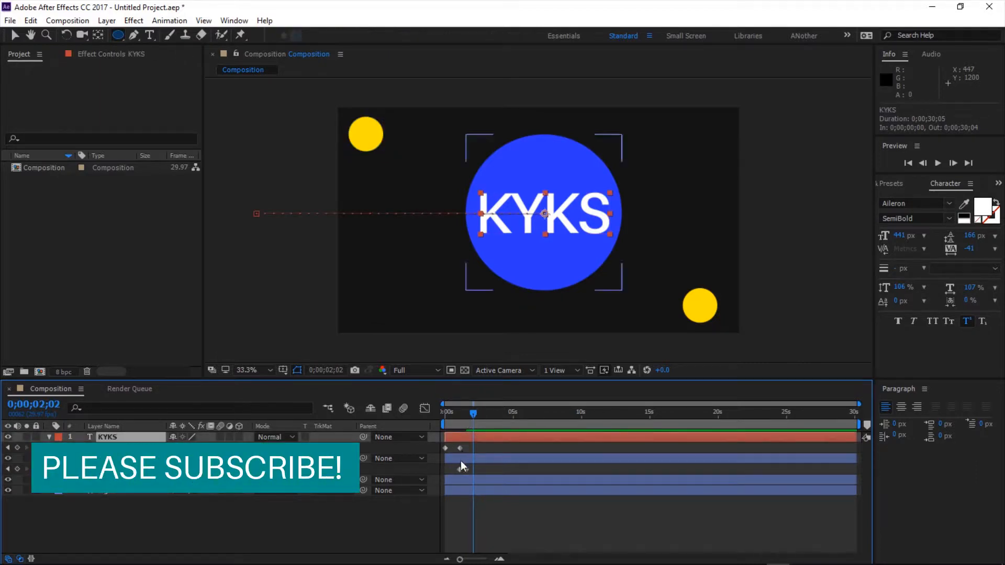
click(460, 462)
click(460, 479)
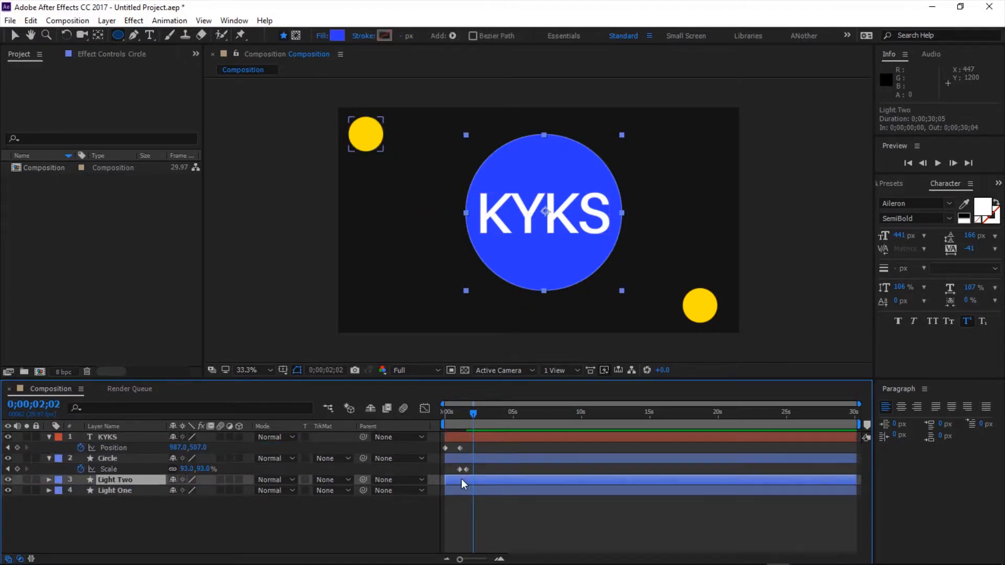
drag(476, 416, 467, 423)
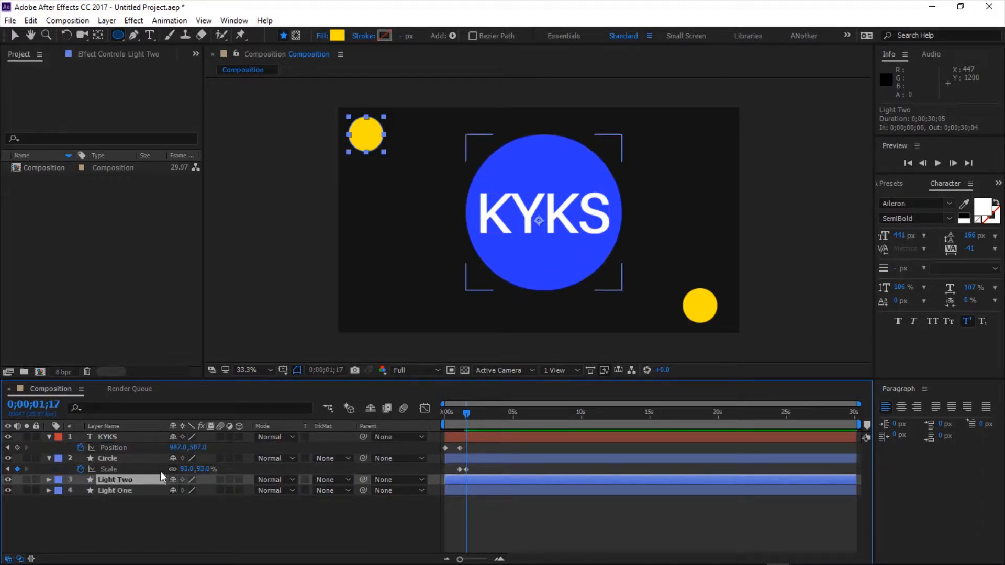
key(t)
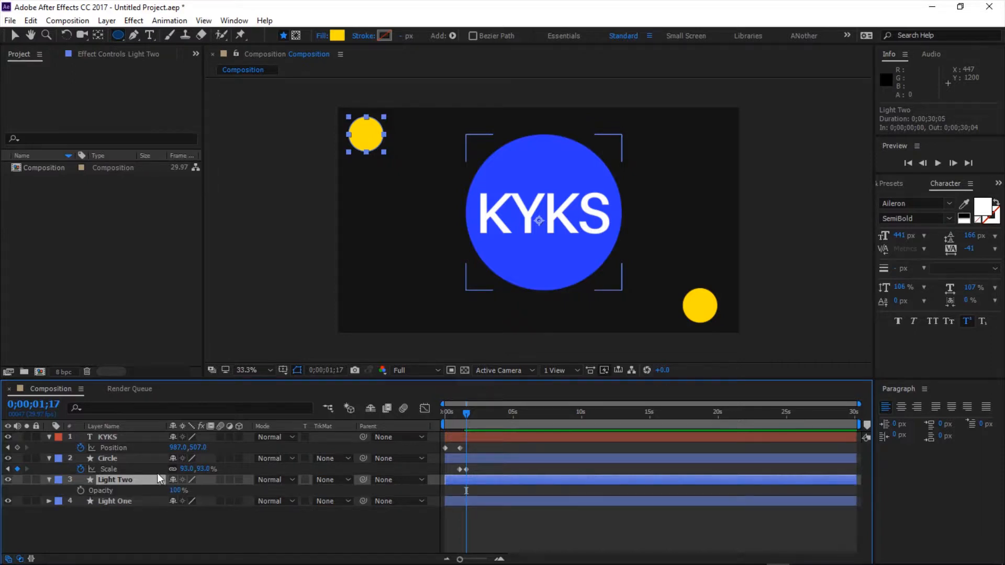
click(178, 490)
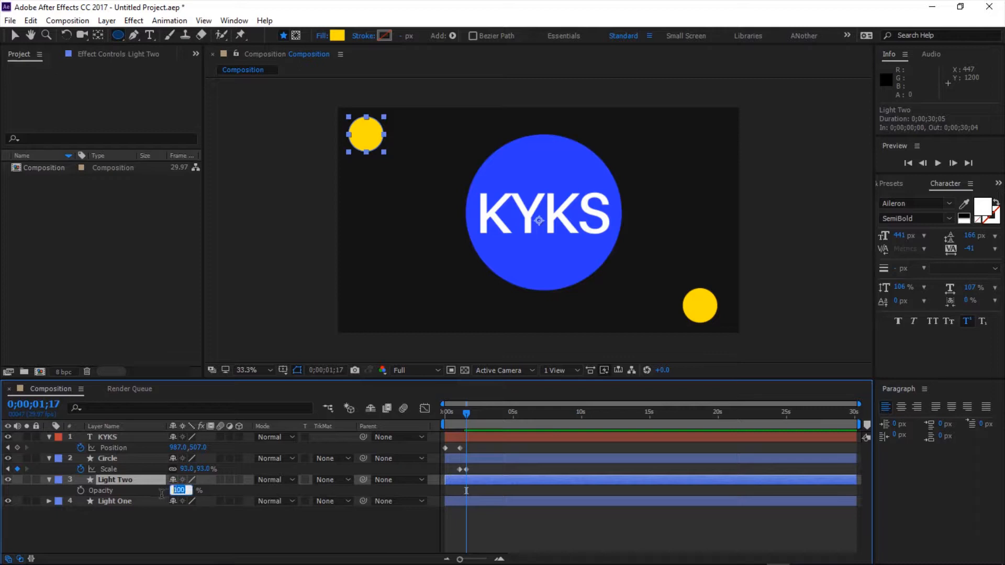
text(0)
key(Return)
click(159, 536)
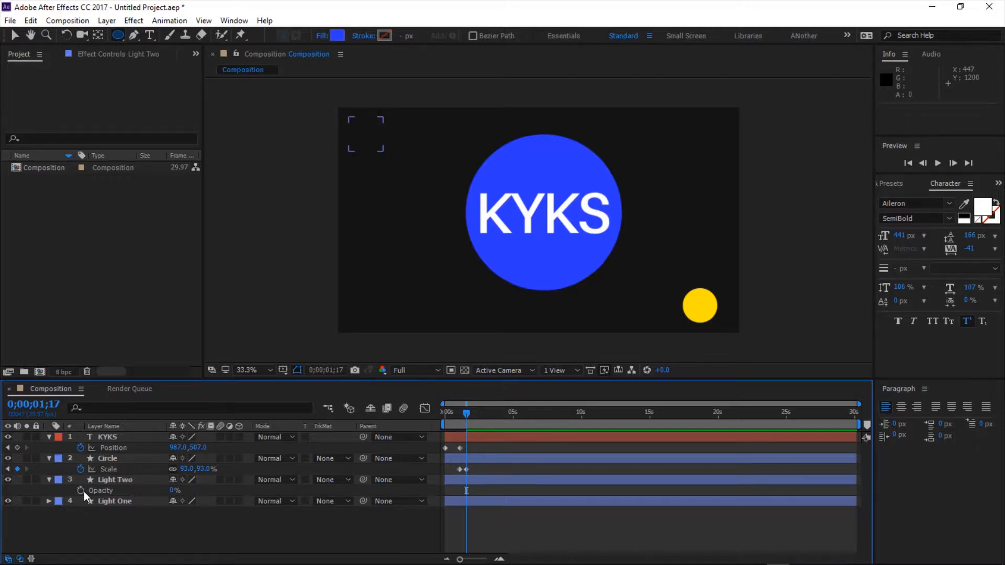
click(82, 491)
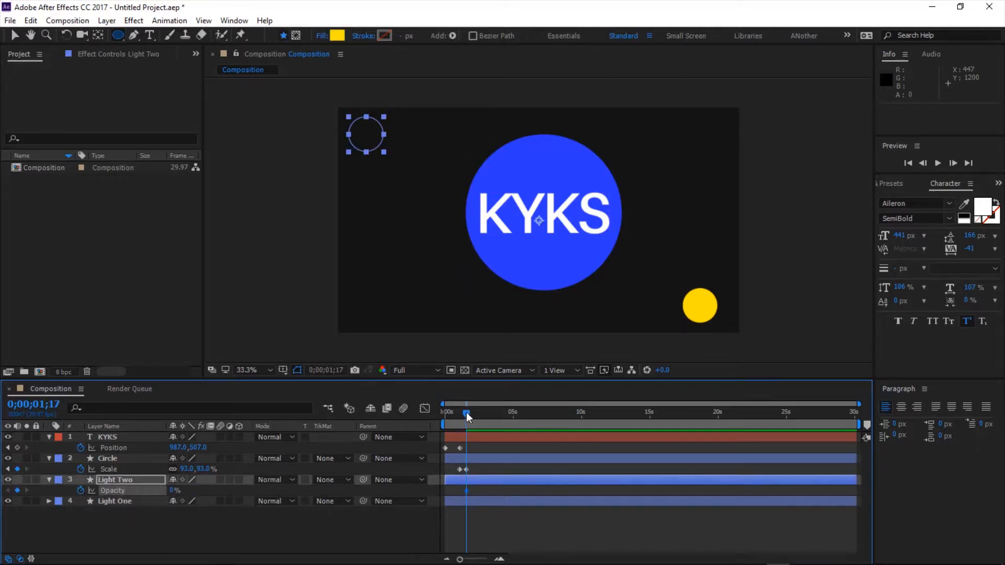
Step: Add an Opacity keyframe of 100% to the Light Two layer at 0;00;01;29
drag(464, 410, 469, 424)
click(174, 491)
text(100)
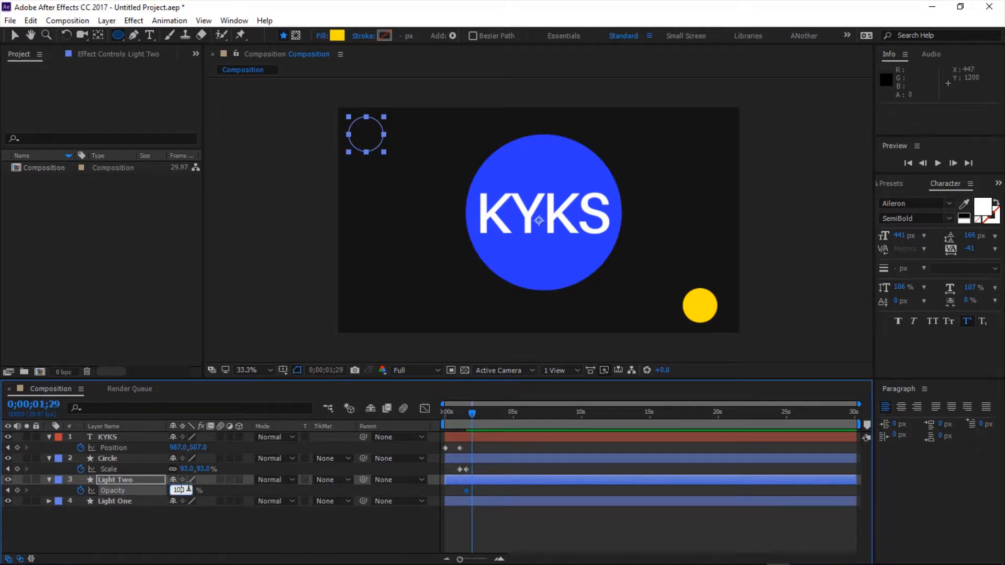
key(Return)
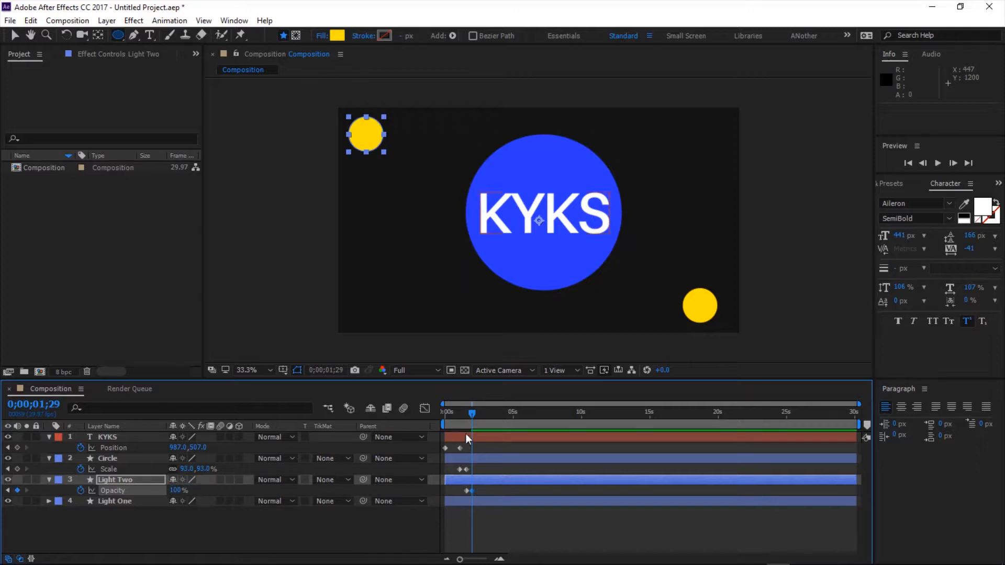
Step: Add a third Opacity keyframe of 0% to the Light Two layer at 0;00;02;09
drag(472, 417, 476, 417)
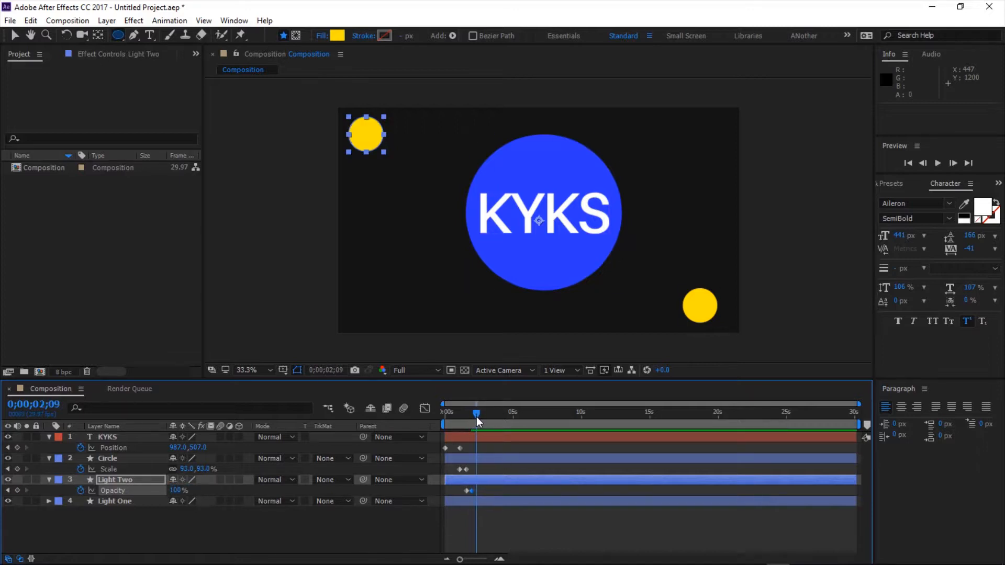
click(176, 490)
text(0)
key(Return)
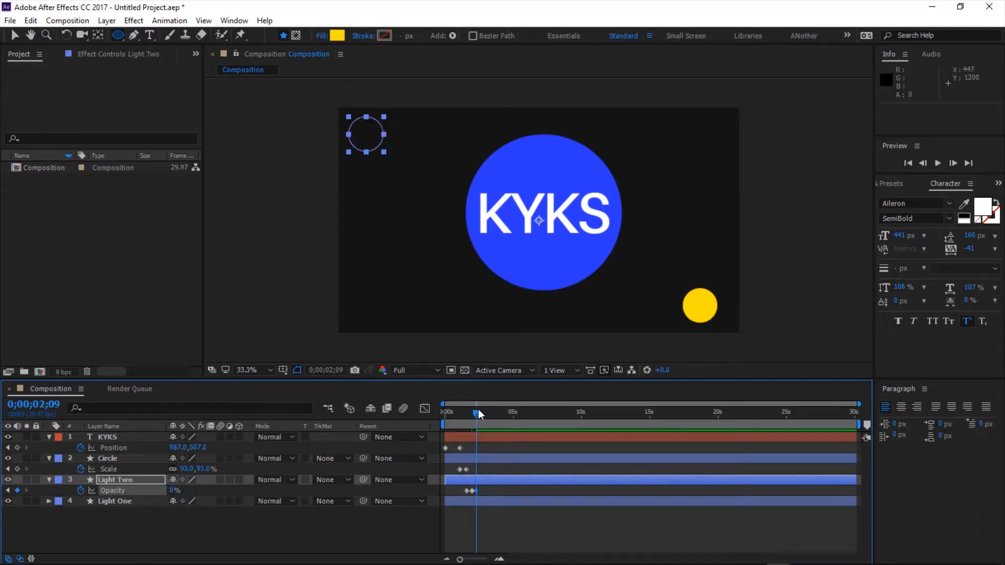
Step: Add a fourth Opacity keyframe of 100% to the Light Two layer at 0;00;02;19
drag(479, 414, 482, 418)
click(171, 491)
text(100)
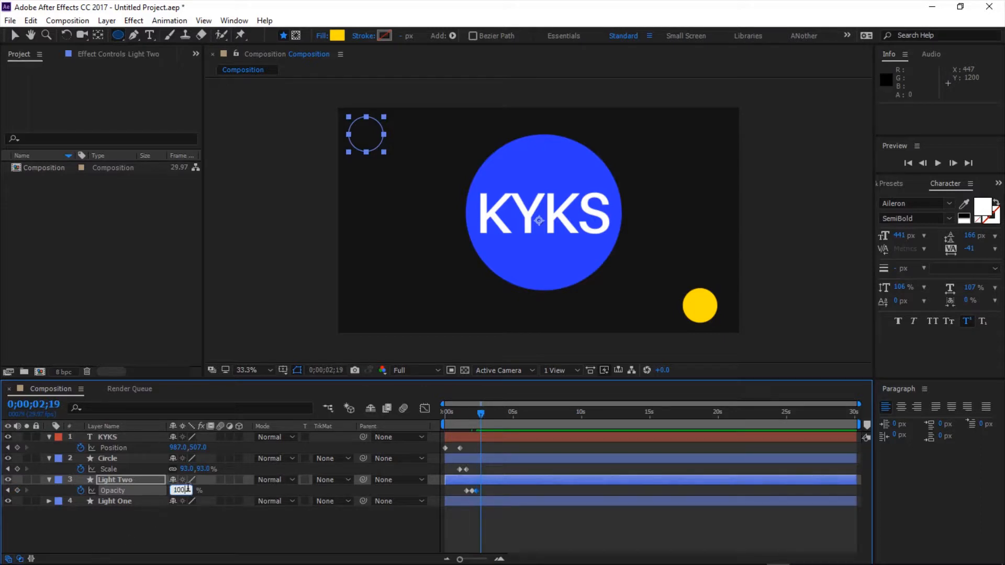
key(Return)
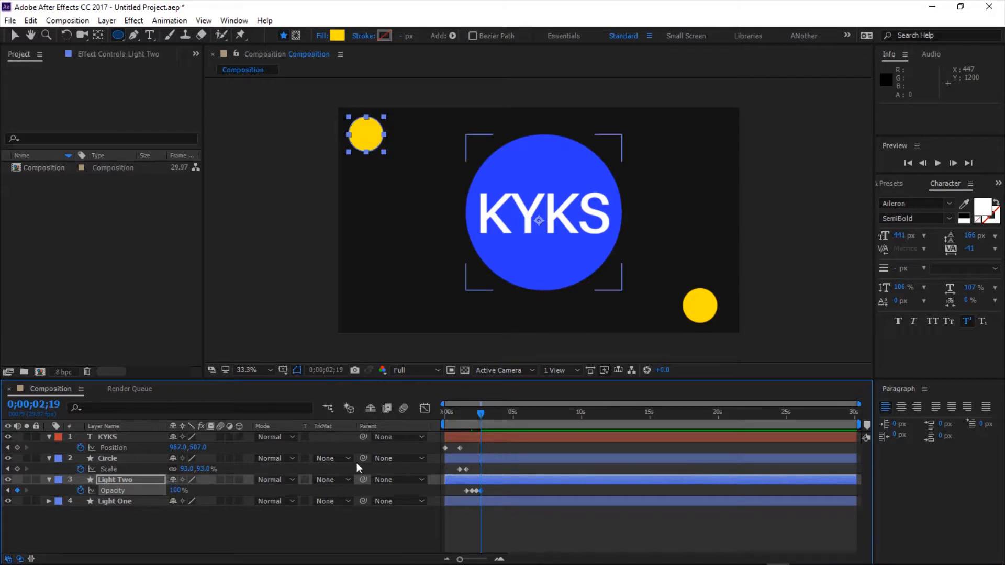
Step: Copy the four Opacity keyframes of Light Two and paste them on the same layer at 0;00;02;27 and again at 0;00;04;08
drag(476, 416, 483, 415)
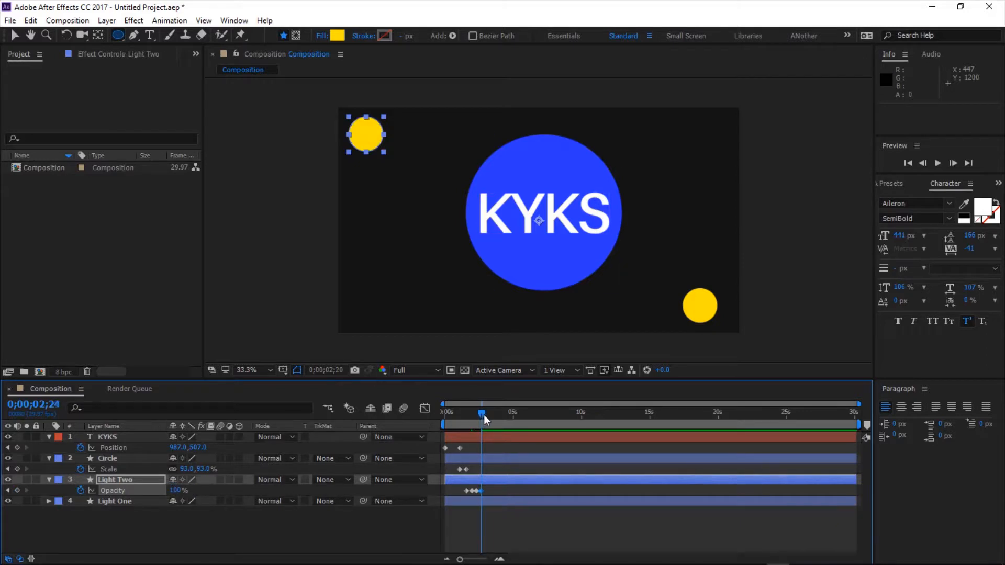
drag(492, 493, 460, 493)
key(ctrl+c)
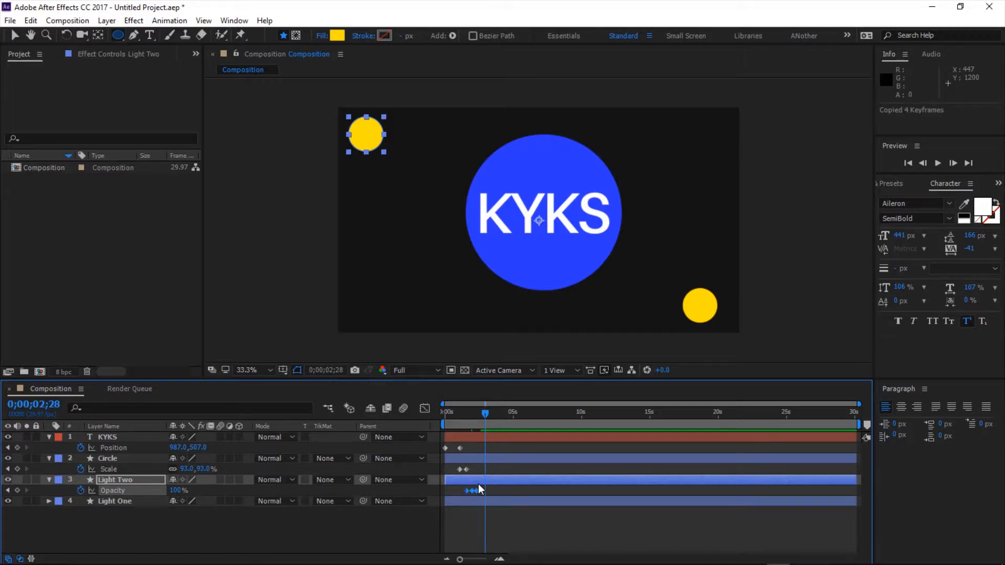
drag(486, 414, 485, 414)
key(ctrl+v)
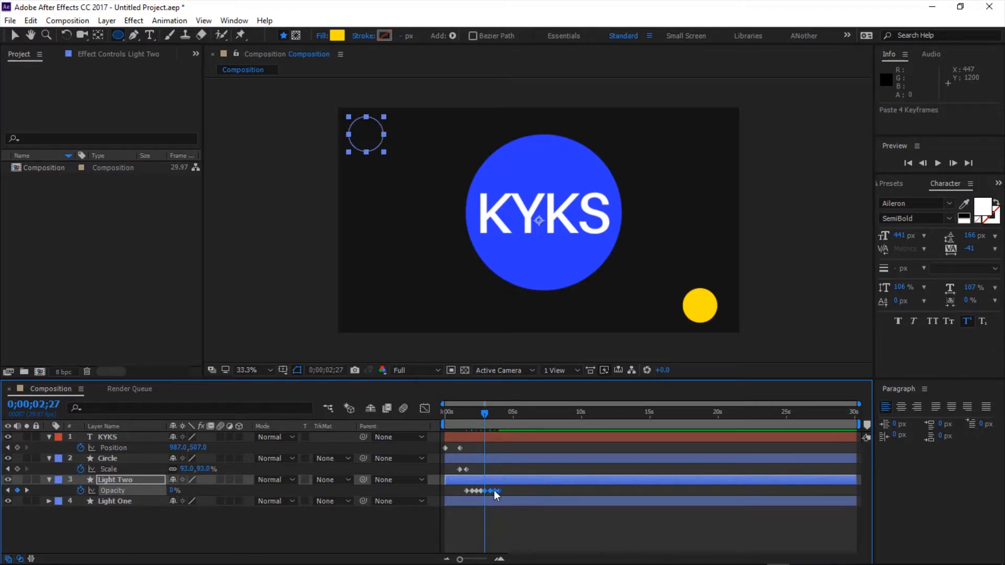
click(501, 420)
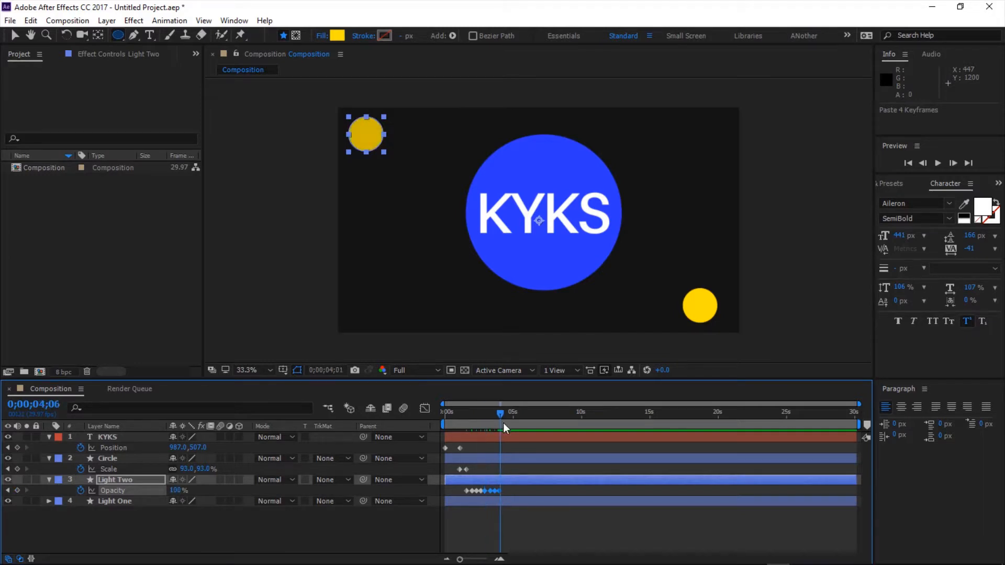
drag(504, 424, 505, 424)
key(ctrl+v)
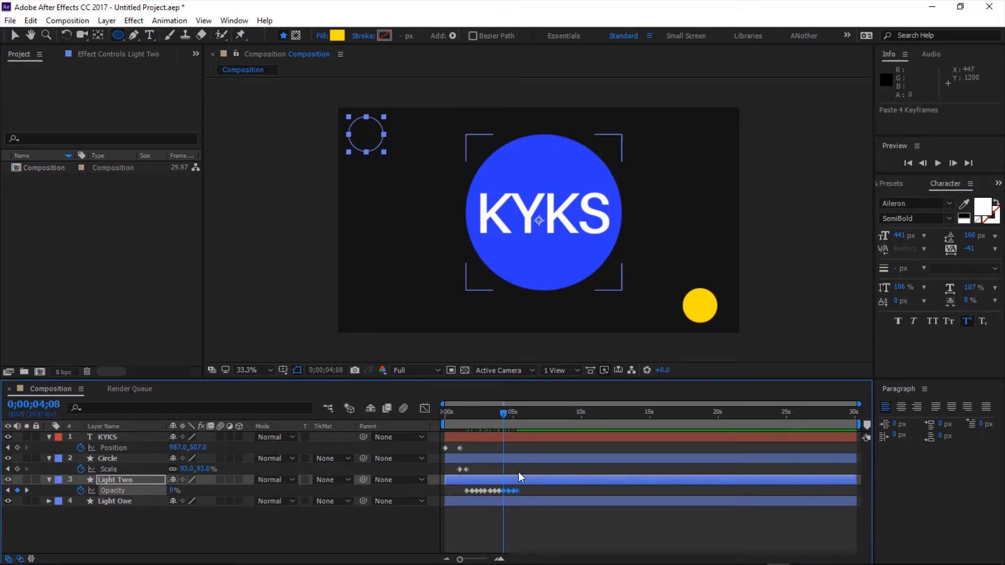
Step: Copy all Opacity keyframes from Light Two to the Light One layer and shift the copies to start at 0;00;01;18
click(123, 502)
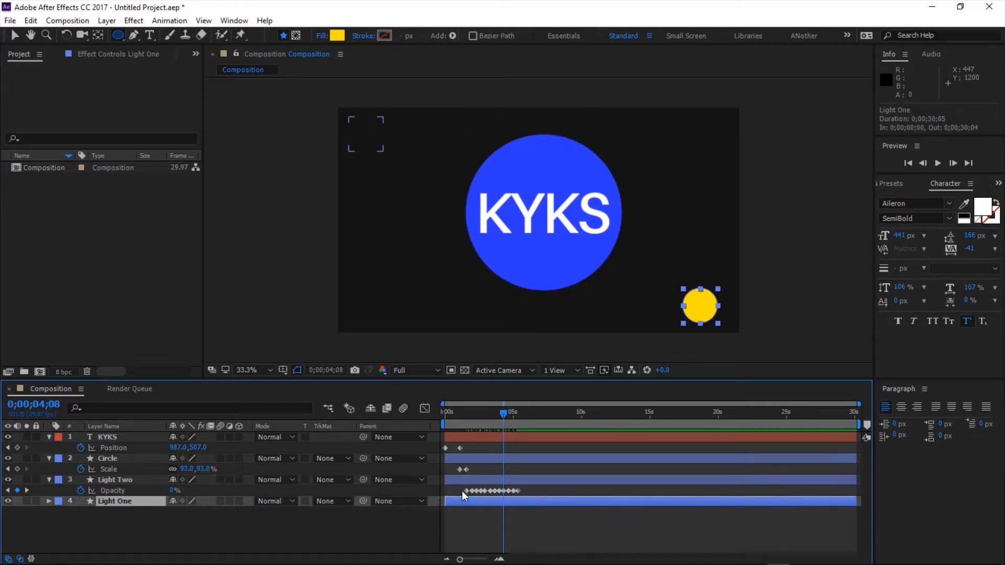
drag(531, 492, 463, 490)
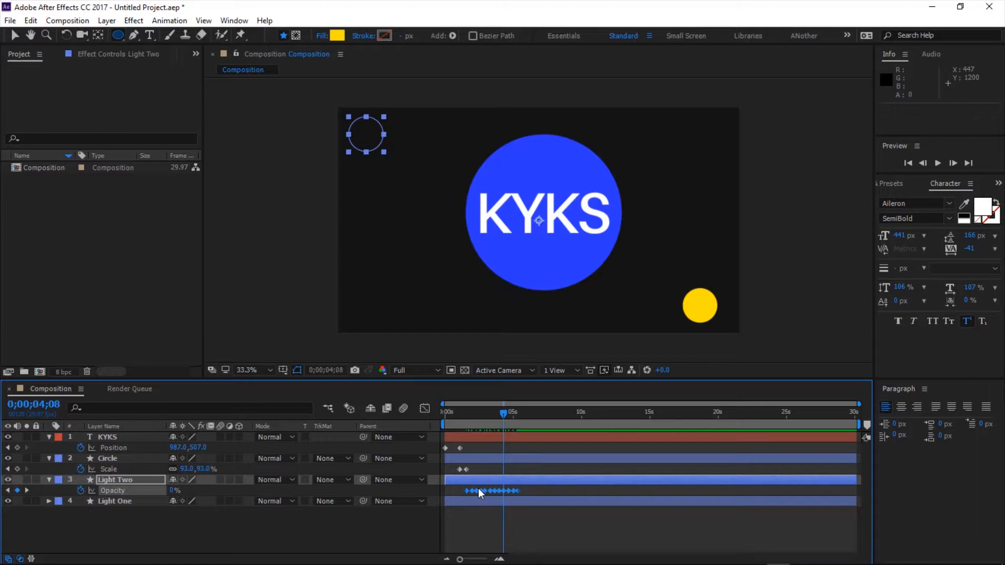
key(ctrl+c)
click(127, 501)
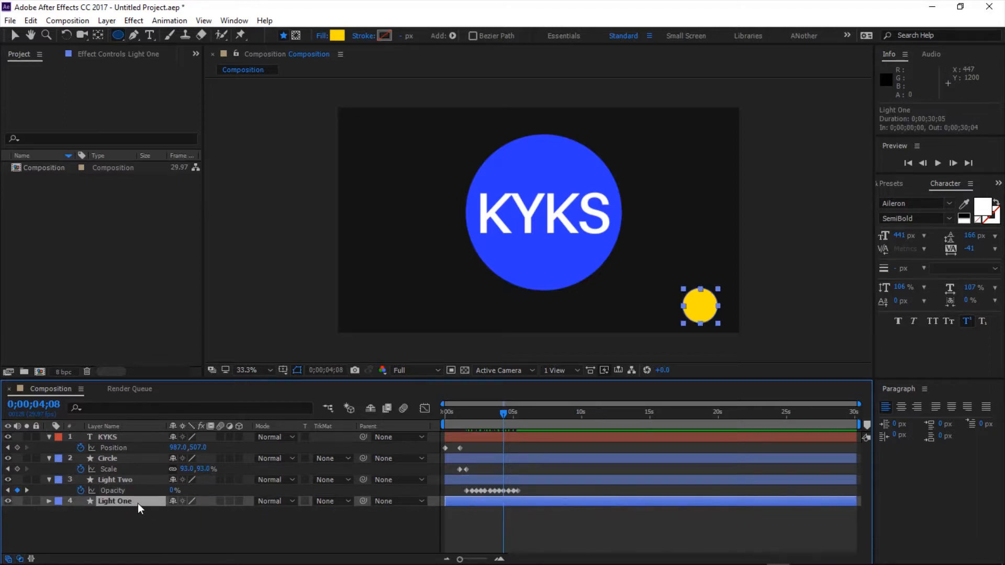
key(t)
key(ctrl+v)
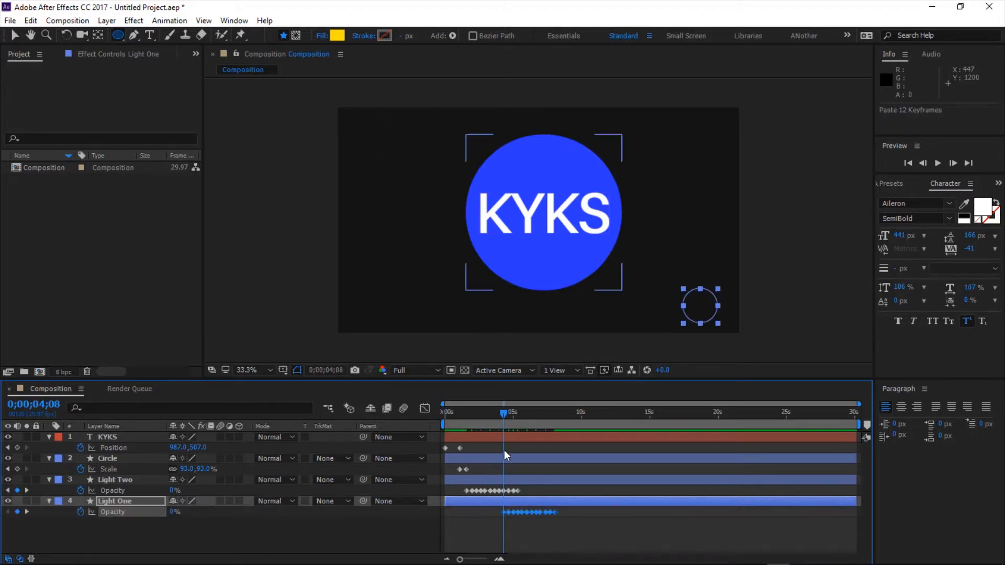
drag(503, 415, 466, 421)
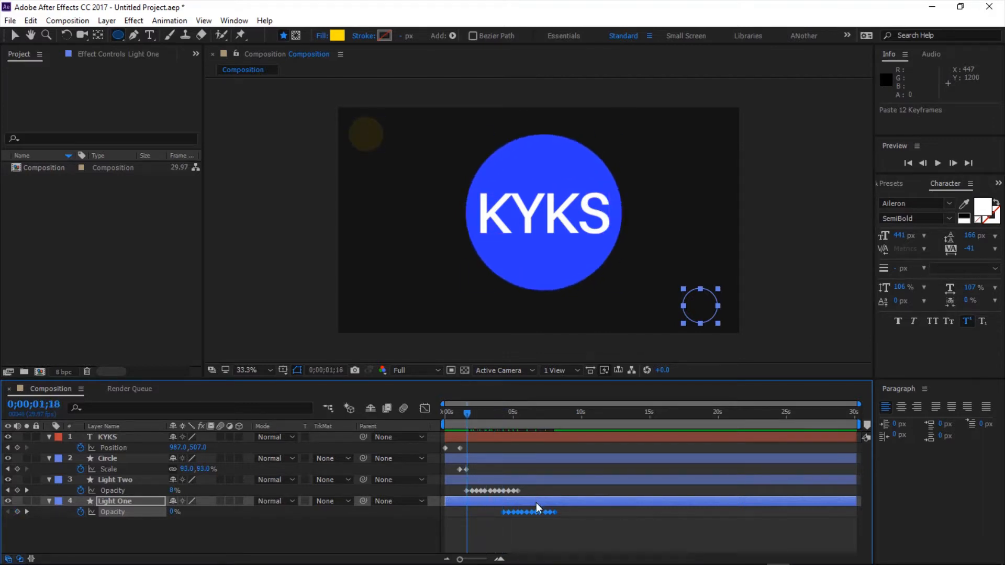
drag(530, 513, 495, 517)
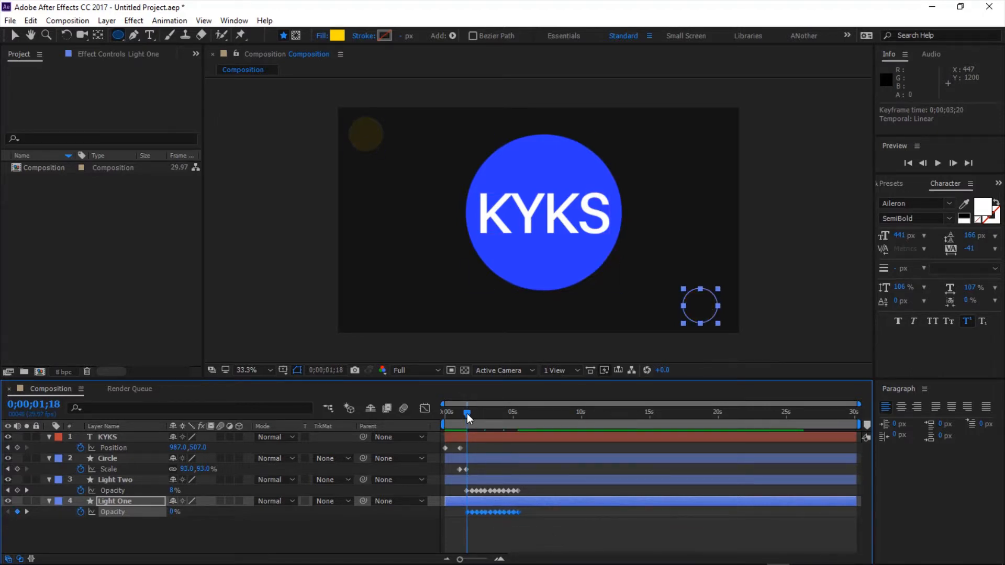
Step: Preview the full animation from the start, checking the text slide, circle scale and both blinking lights
drag(467, 414, 440, 419)
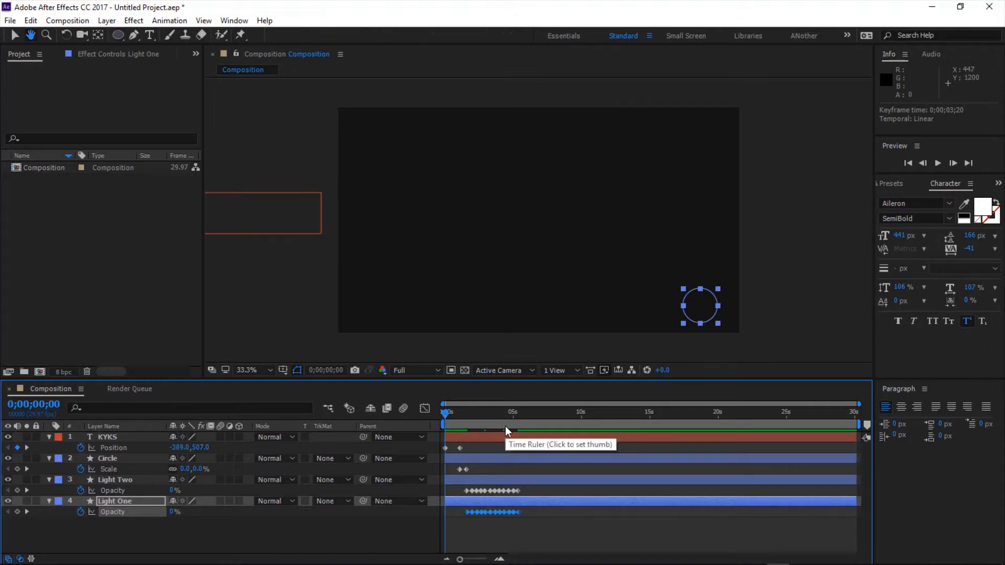
key(space)
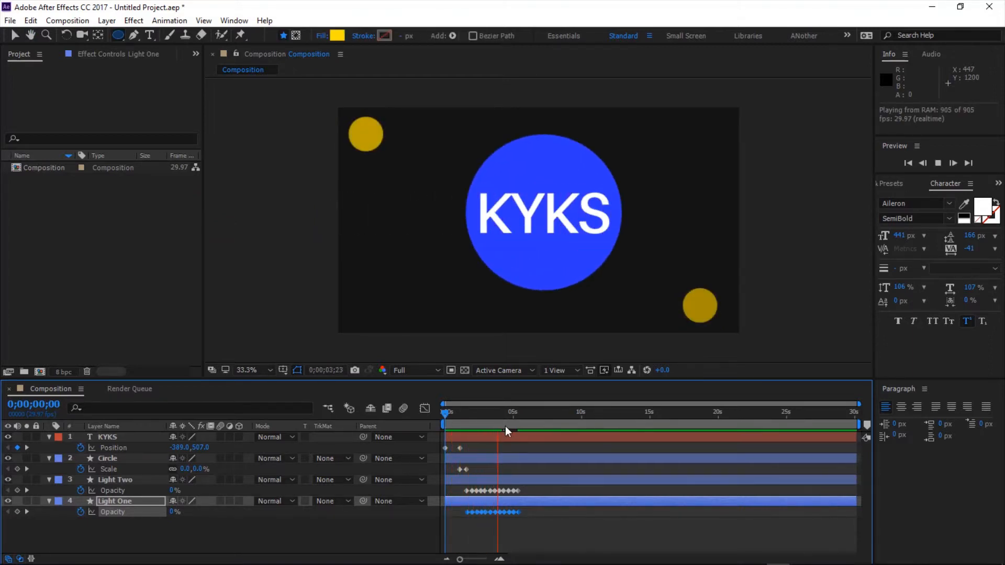
key(space)
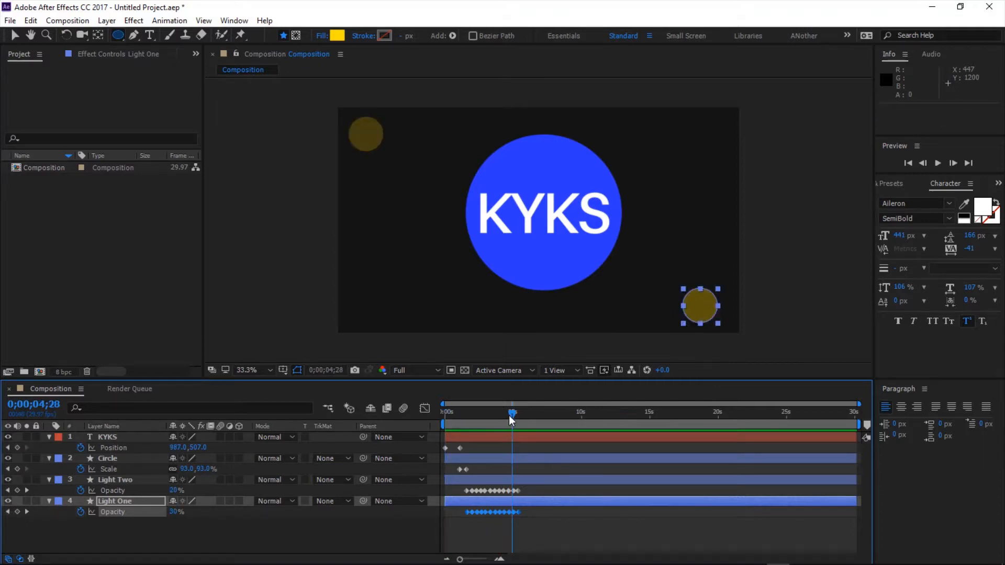
click(441, 425)
key(space)
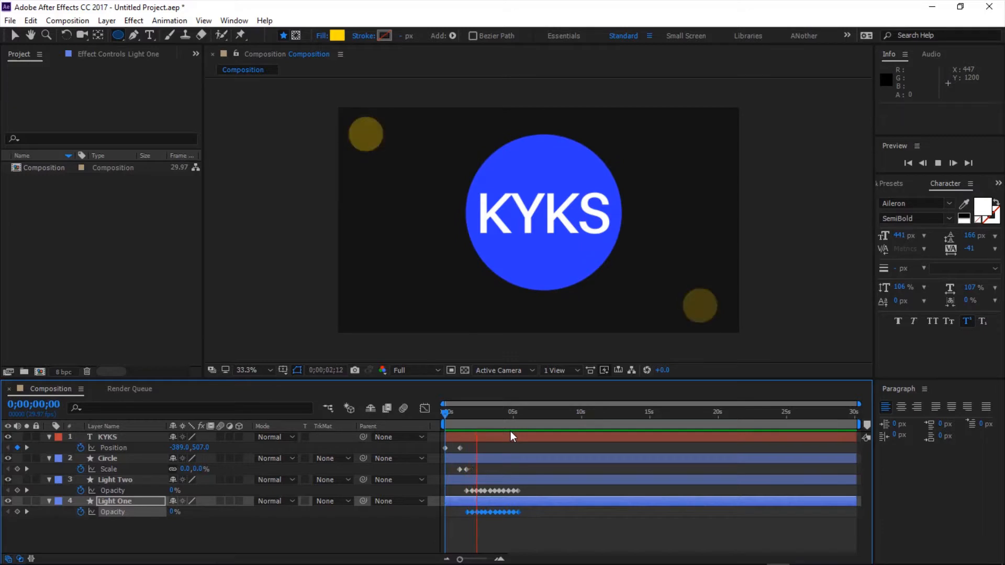
click(448, 420)
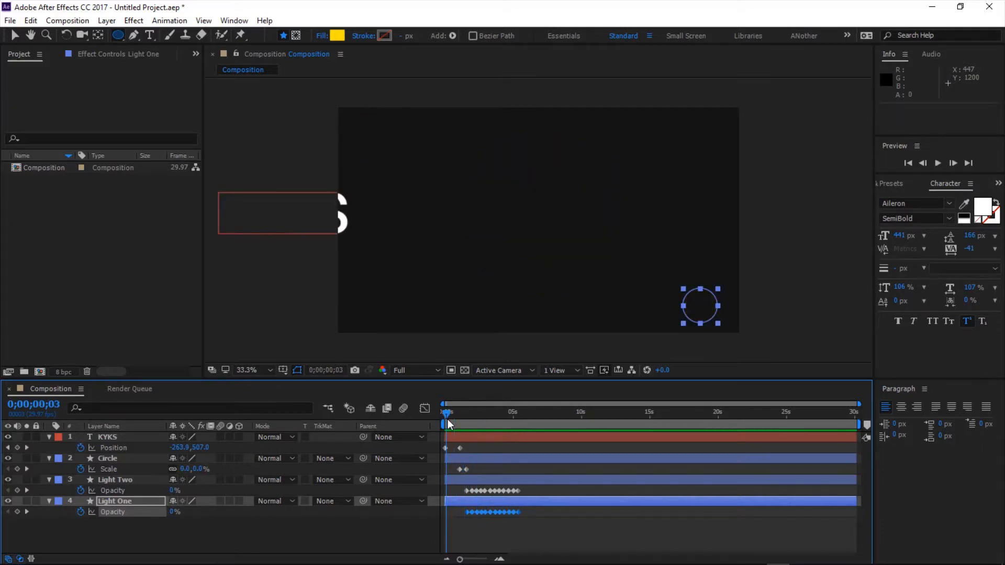
key(space)
key(space)
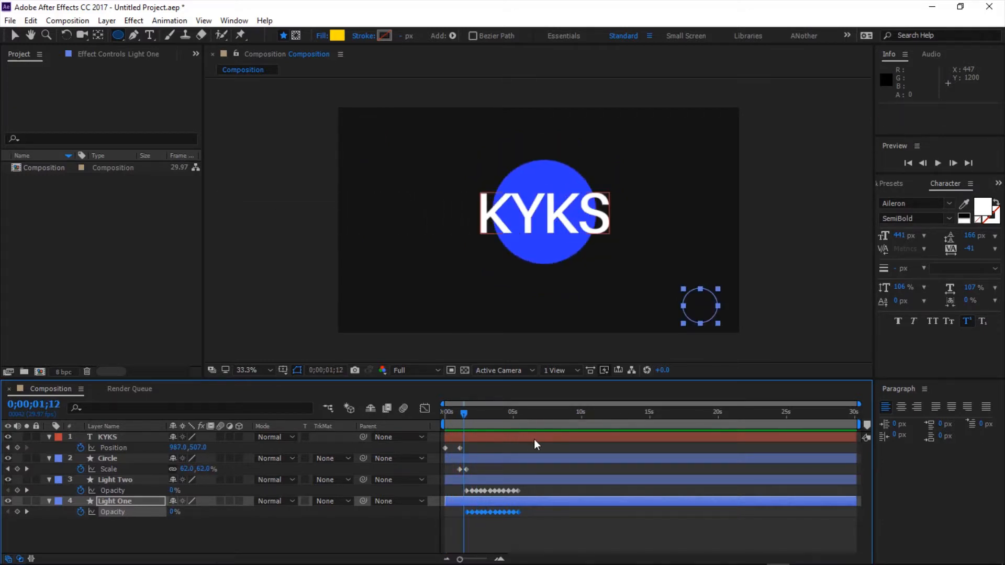
Step: Keyframe the KYKS text layer's Rotation at 0x+0.0° at 0;00;01;16 and at 2x+238.0° at 0;00;04;28
click(127, 439)
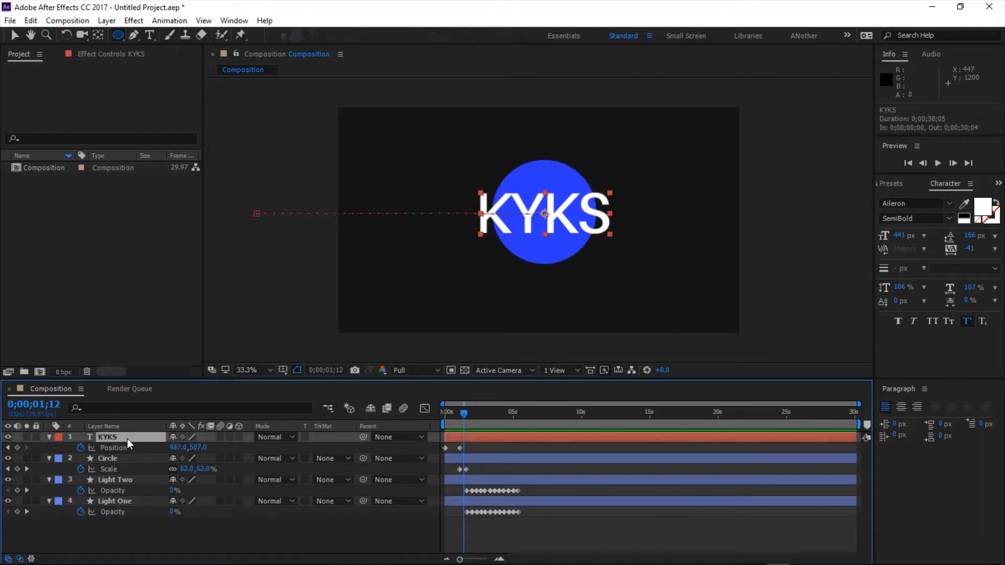
drag(461, 410, 466, 414)
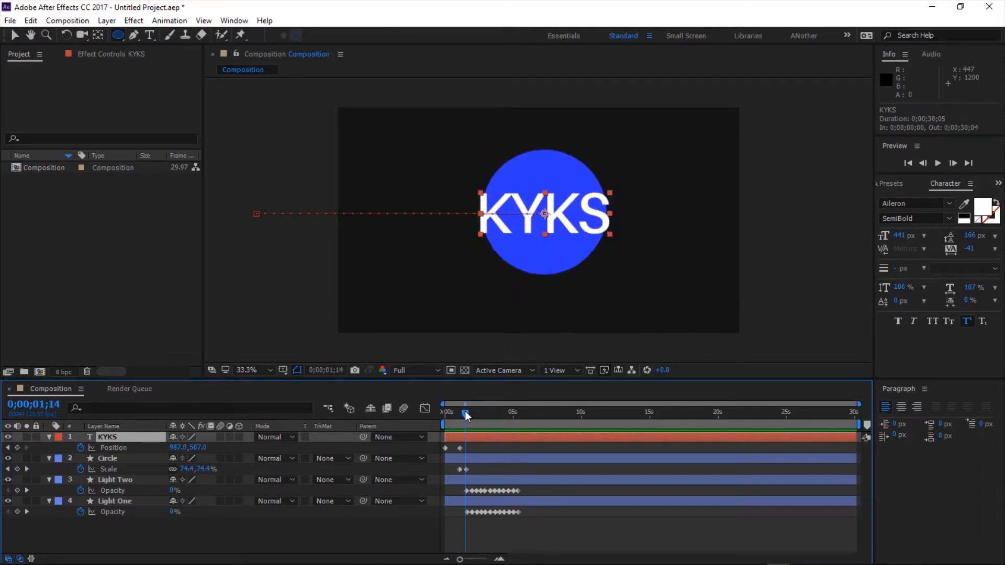
click(467, 457)
click(479, 464)
drag(466, 413, 467, 418)
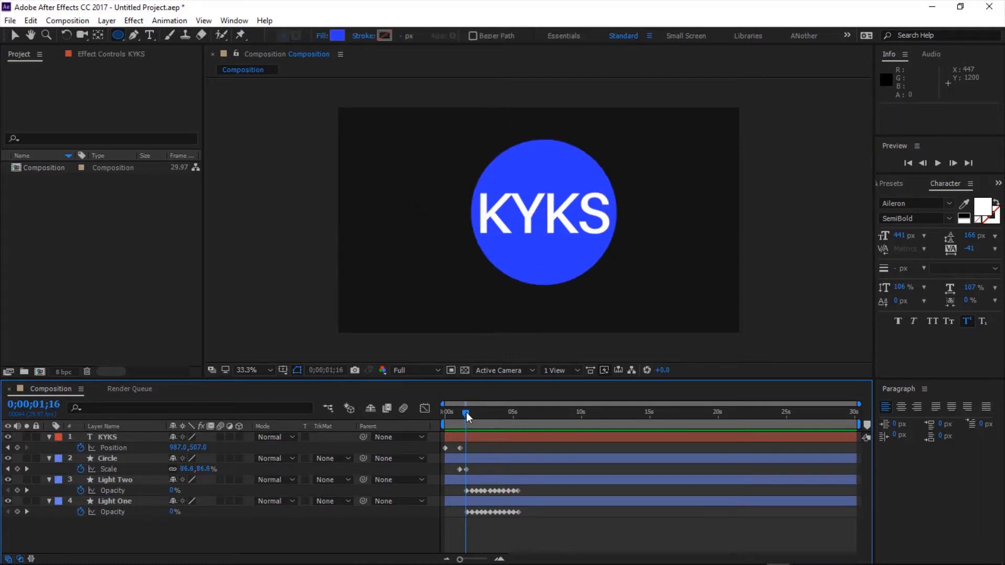
click(152, 440)
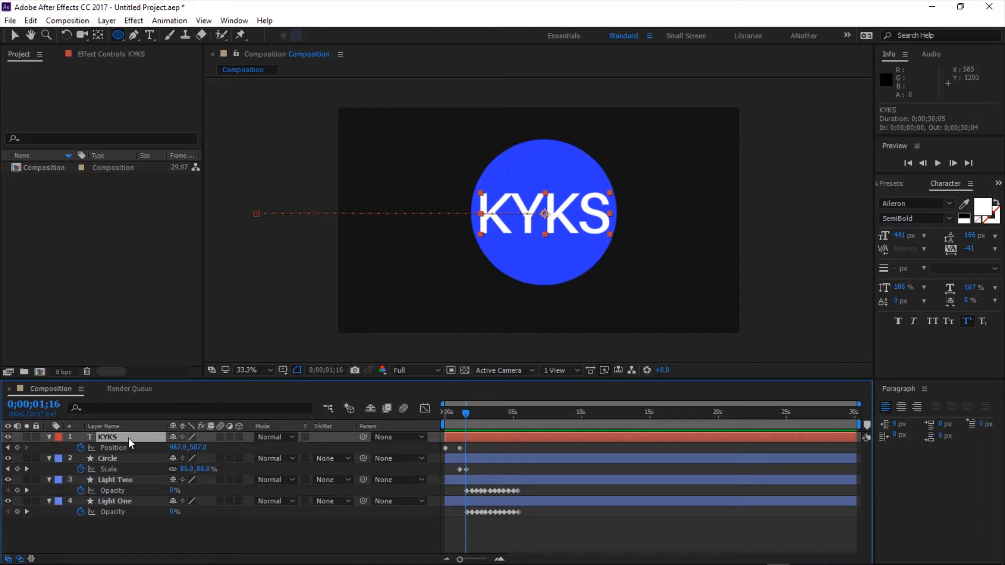
key(r)
click(81, 449)
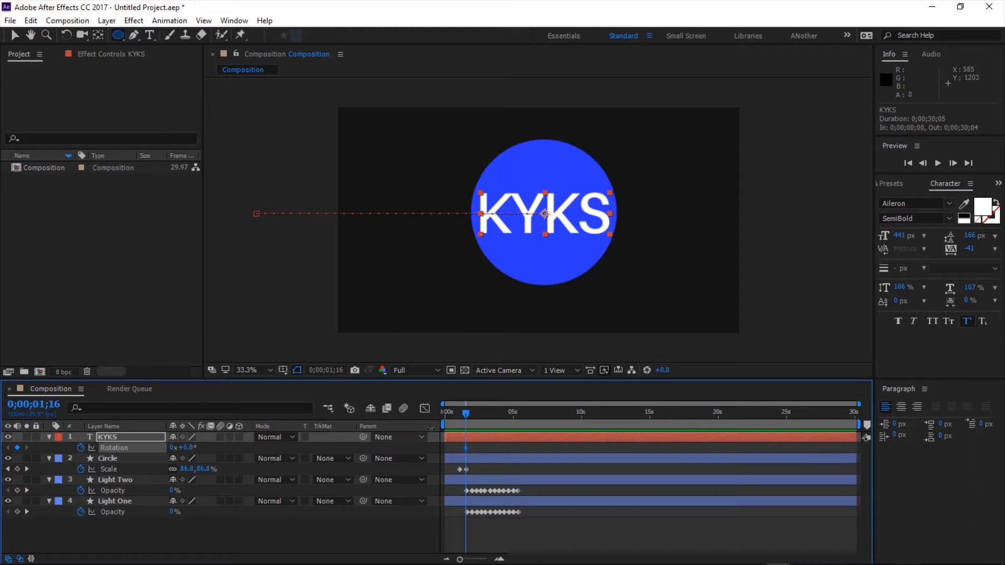
drag(467, 416, 513, 419)
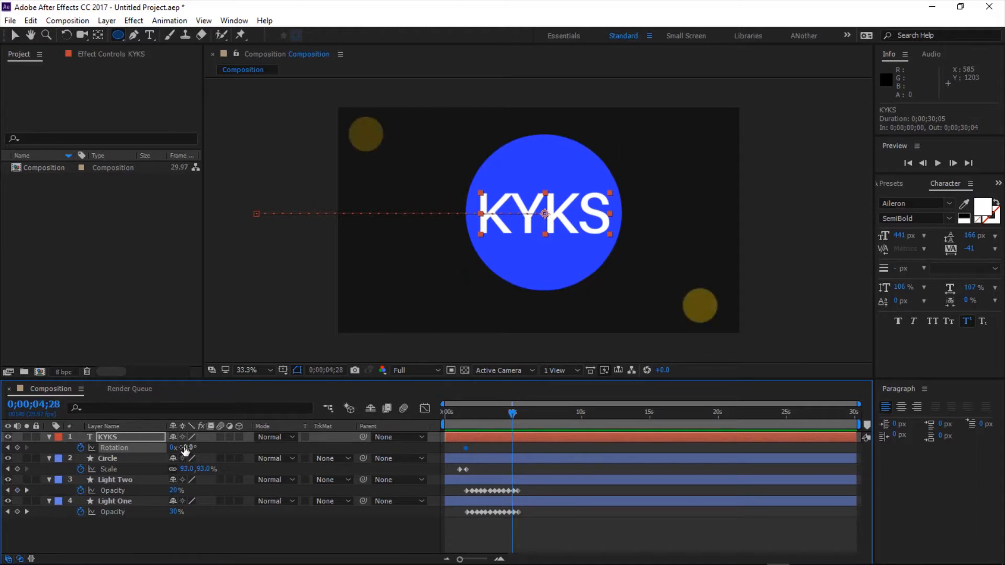
drag(184, 450, 783, 444)
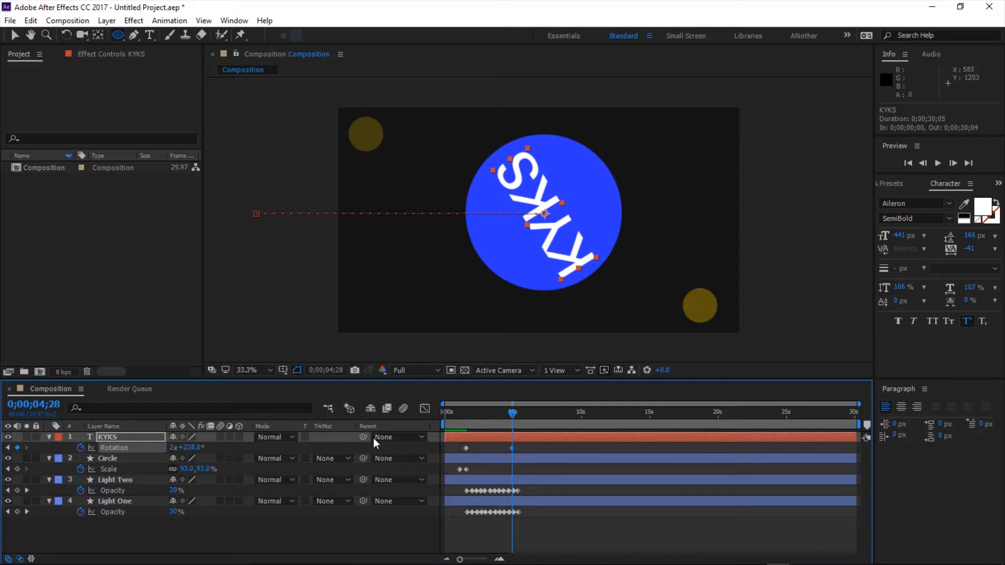
Step: Preview the composition from the start to check the KYKS text's spin
drag(511, 412, 420, 425)
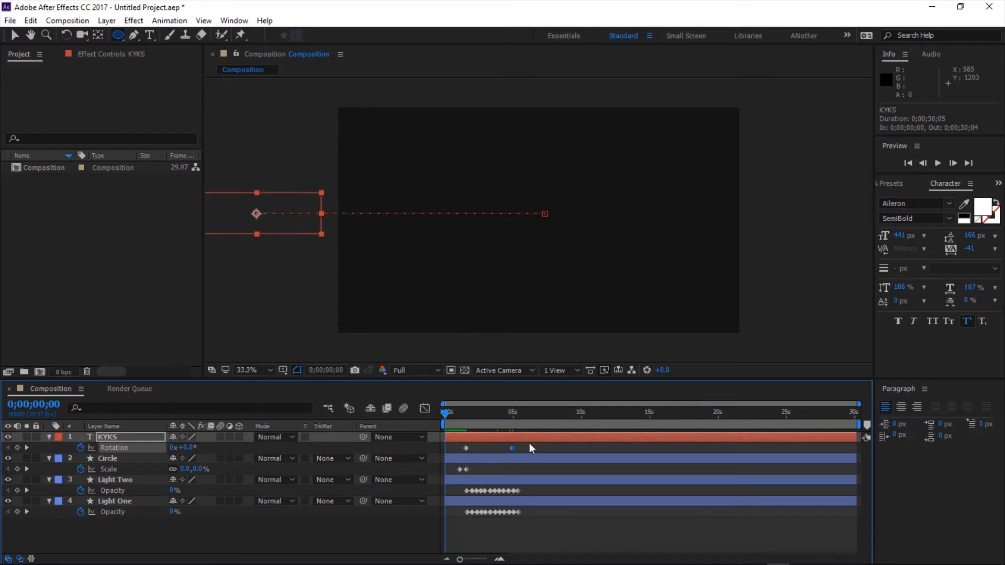
key(space)
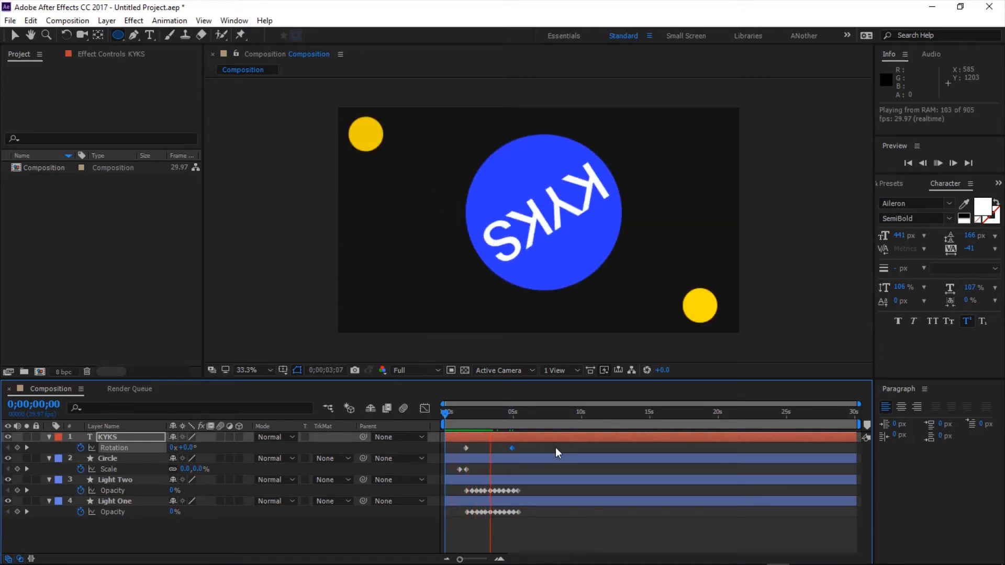
key(space)
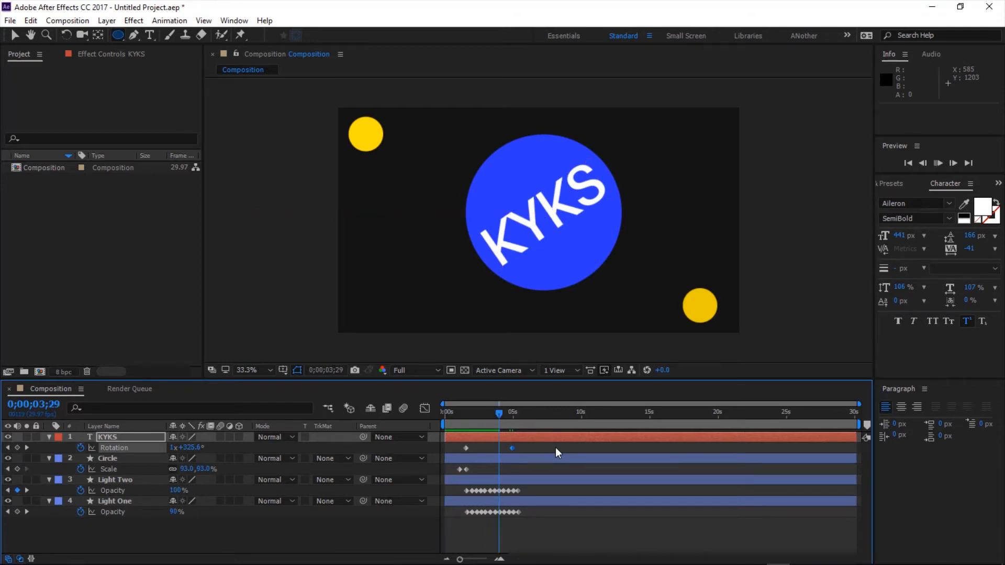
key(space)
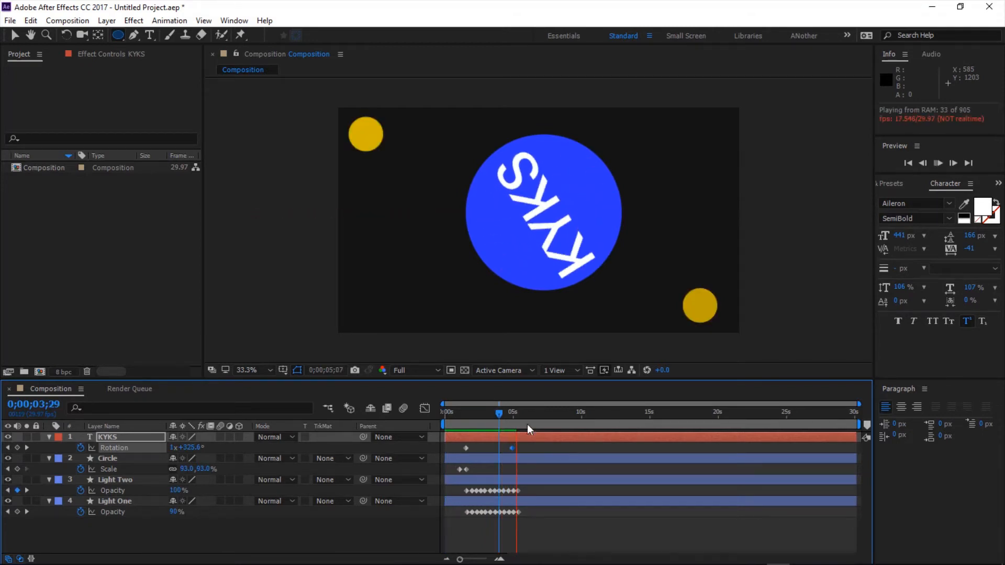
key(space)
Step: Return to the start and replay the animation with pauses, checking the text rotation alongside the blinking lights
drag(507, 417, 448, 432)
key(Page_Up)
key(Page_Up)
key(Page_Up)
key(Page_Up)
key(Page_Up)
key(Page_Up)
key(space)
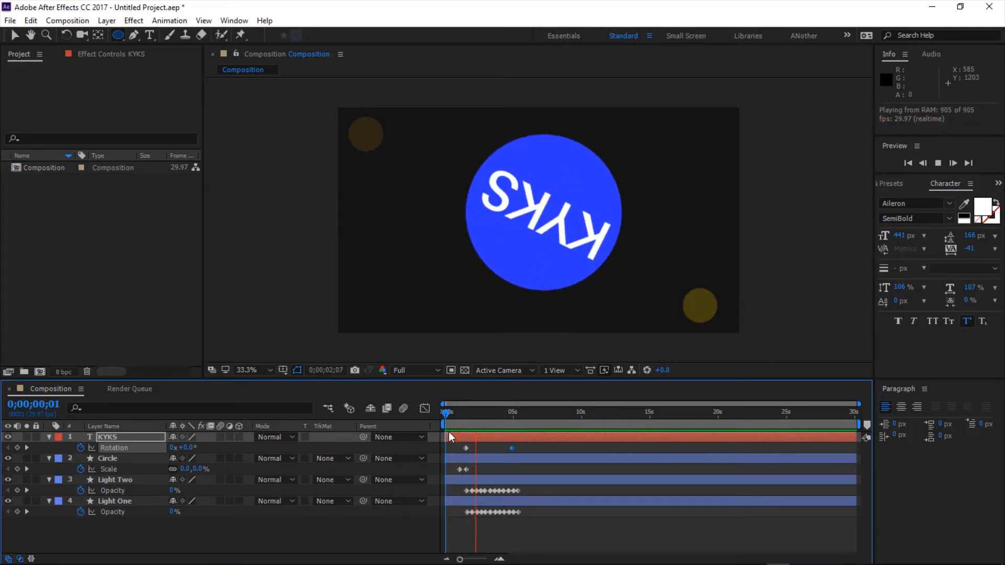
key(space)
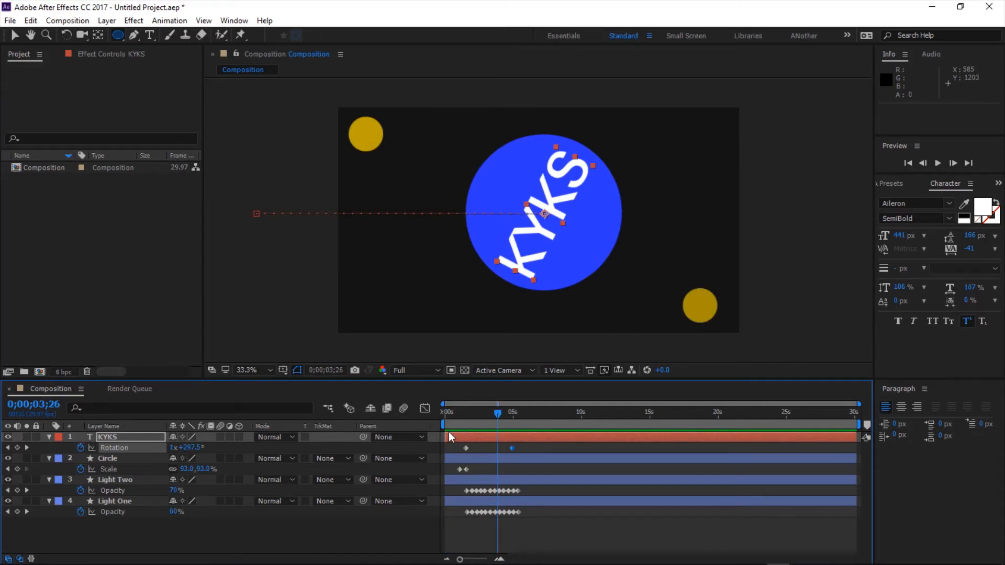
key(space)
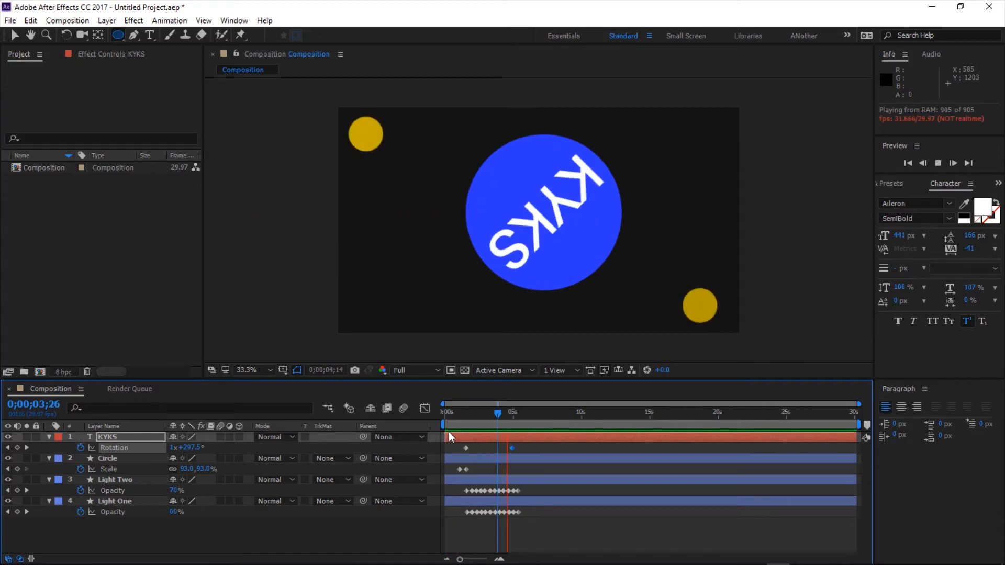
key(space)
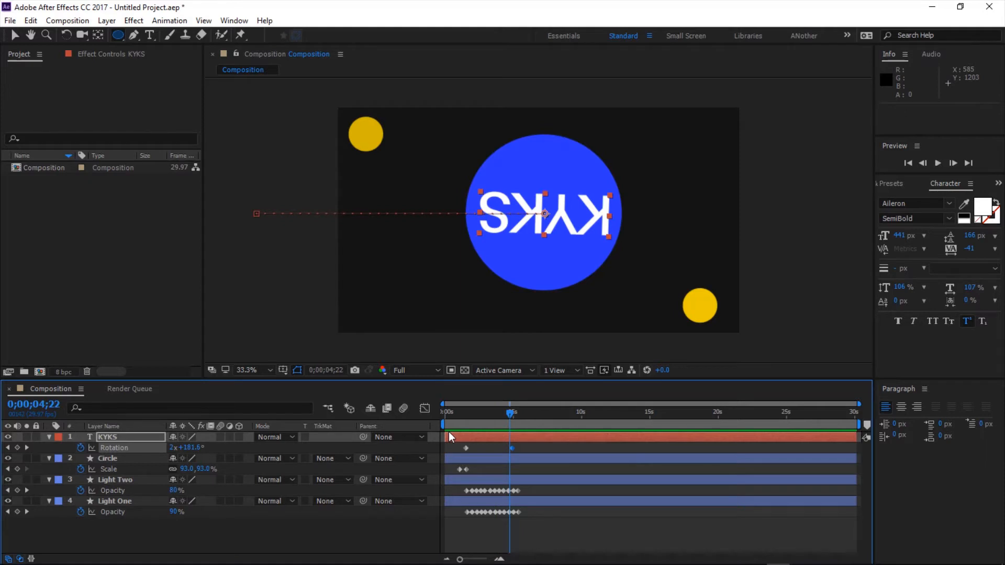
key(space)
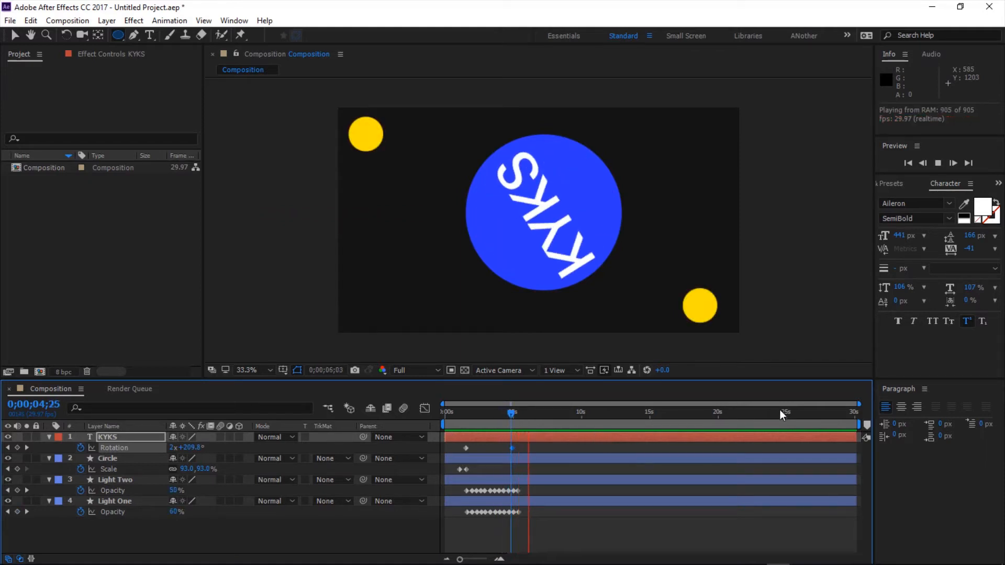
key(space)
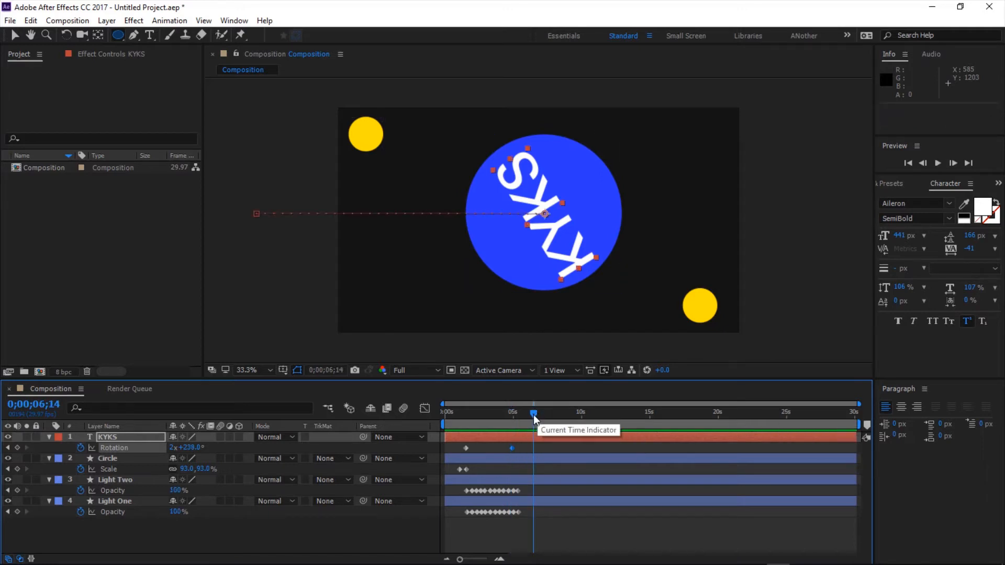
Step: Scrub through the animation and shorten the work area so that it ends at 0;00;05;21, just past the last keyframes
click(534, 414)
drag(563, 421, 380, 456)
drag(447, 454, 474, 418)
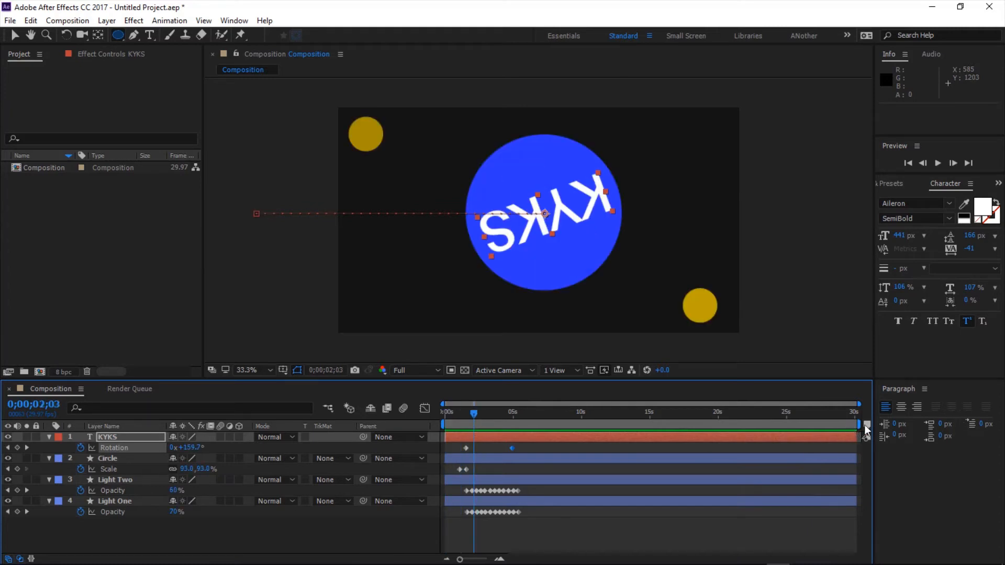
drag(864, 425, 530, 460)
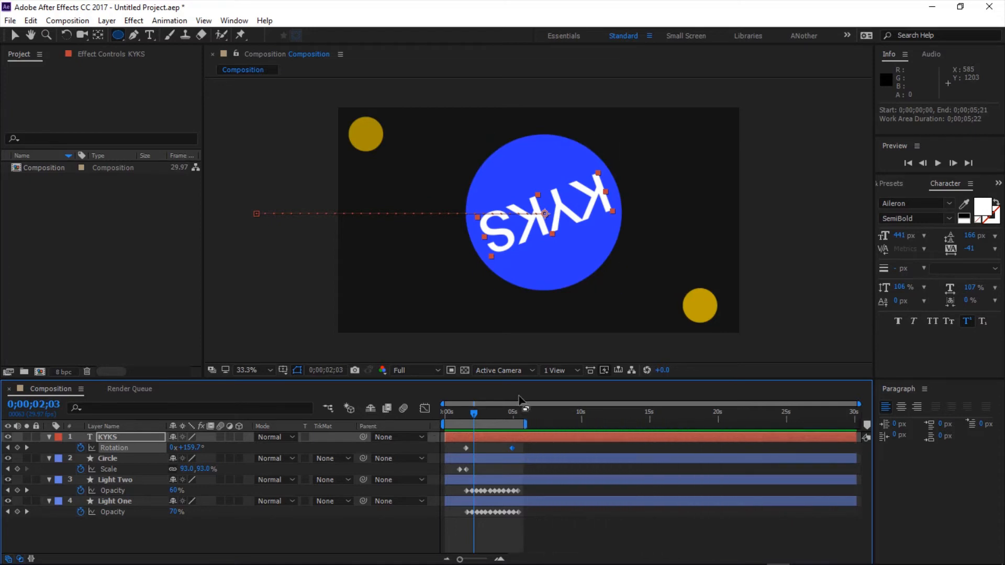
Step: Preview the shortened work area from the start, and return the current time to 0;00;00;00
click(473, 417)
key(space)
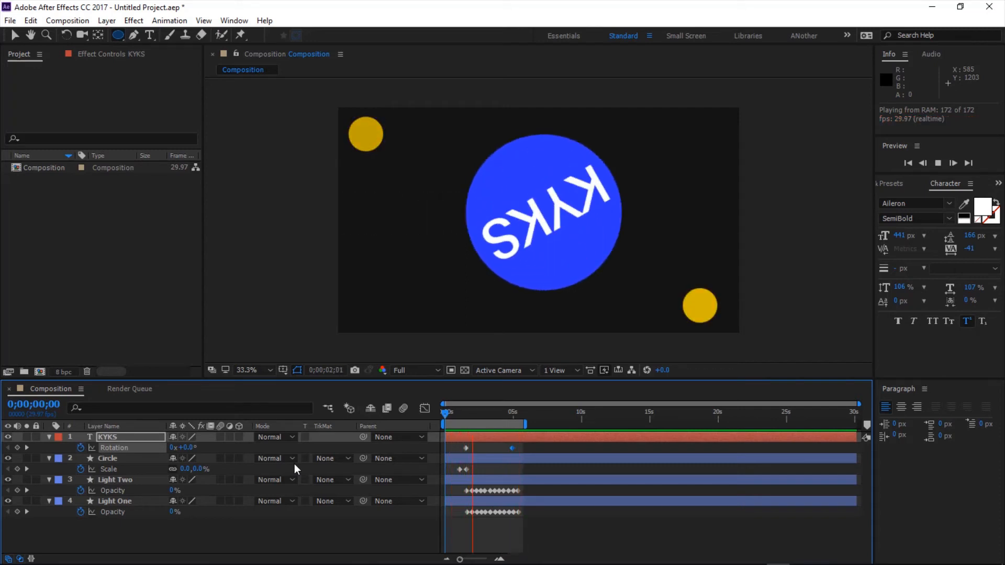
key(space)
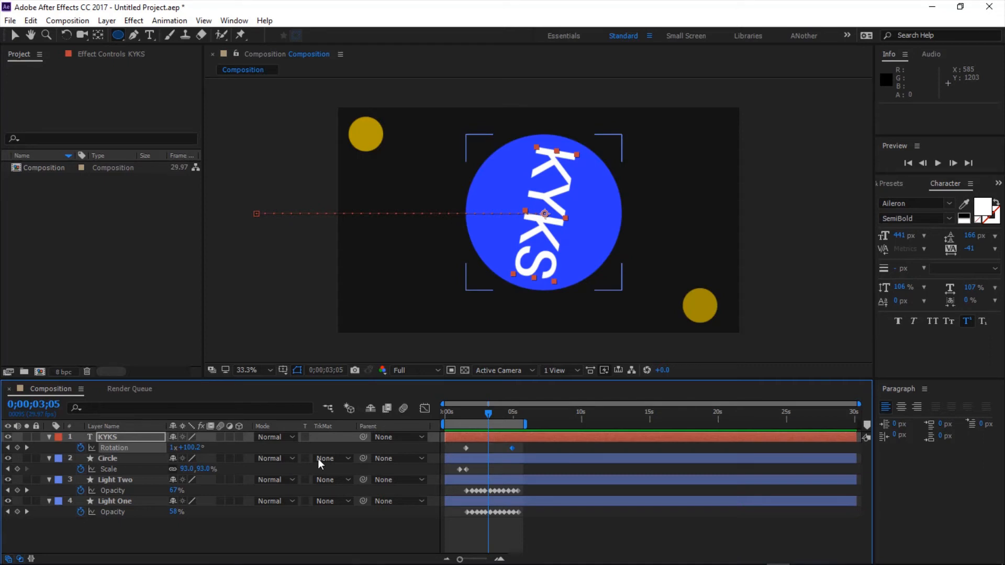
drag(494, 414, 443, 429)
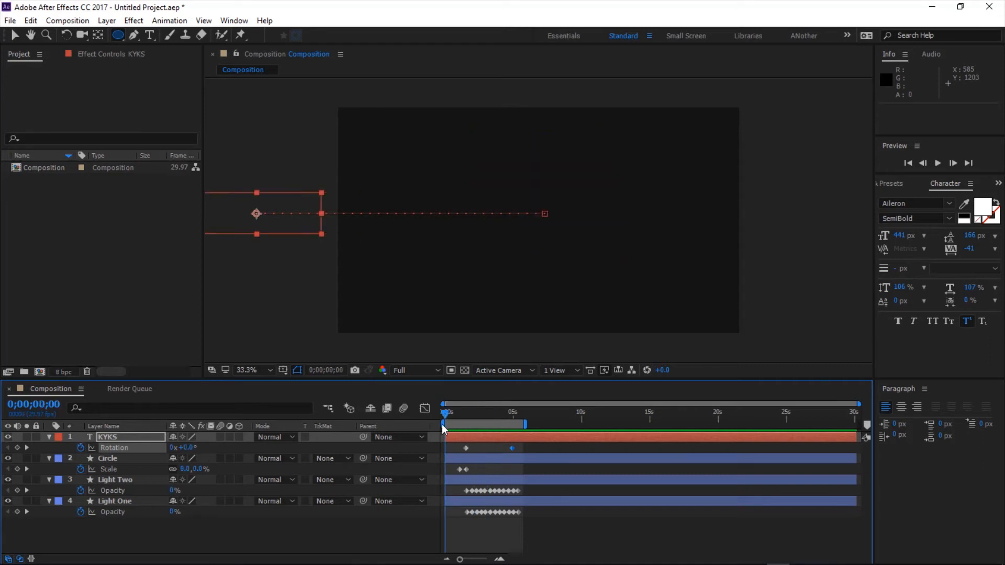
Step: Collapse the properties of all four layers: KYKS, Circle, Light Two and Light One
click(131, 442)
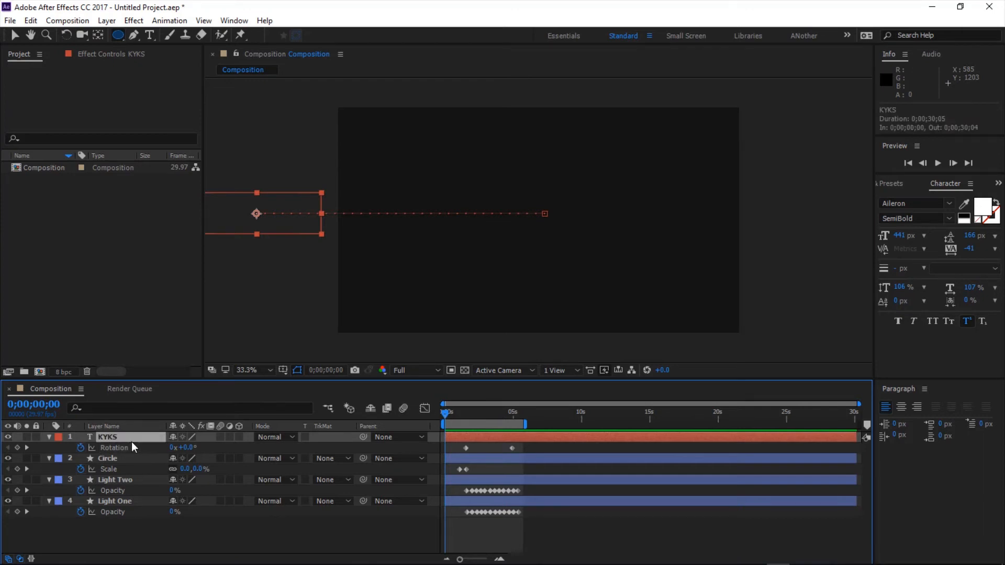
click(49, 438)
click(49, 448)
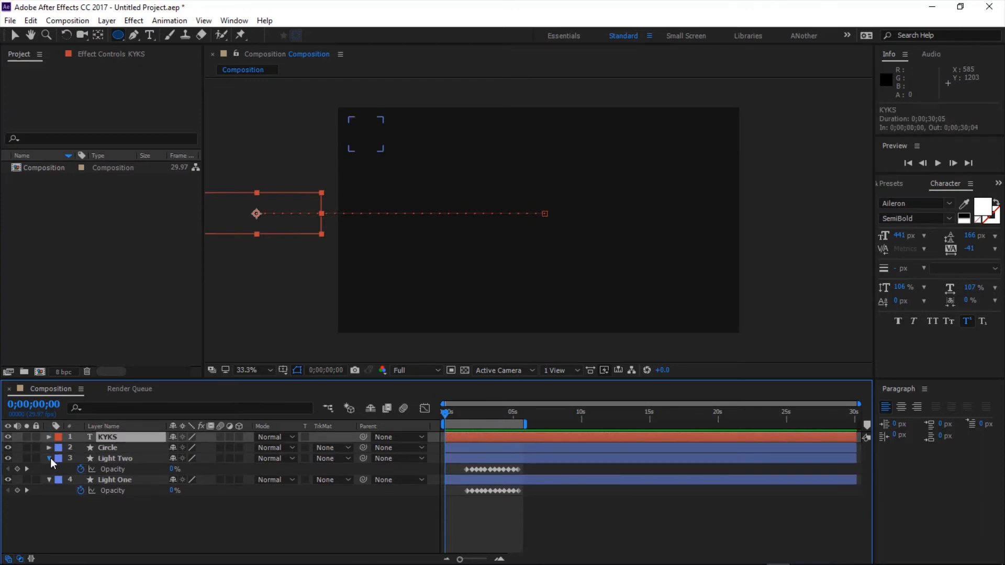
click(50, 457)
click(51, 468)
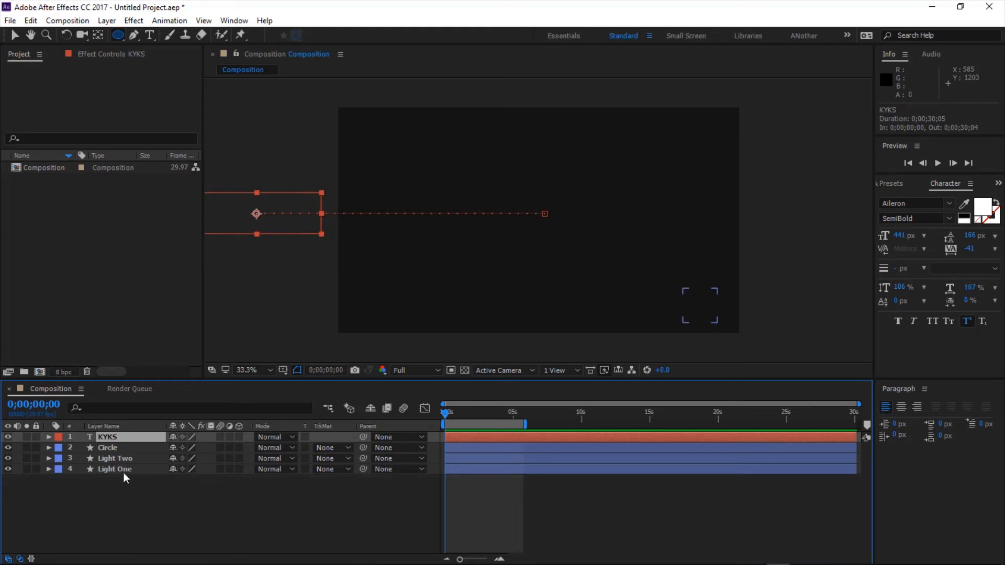
Step: Reveal the Opacity property of Light One and all keyframed properties of the KYKS layer
click(124, 469)
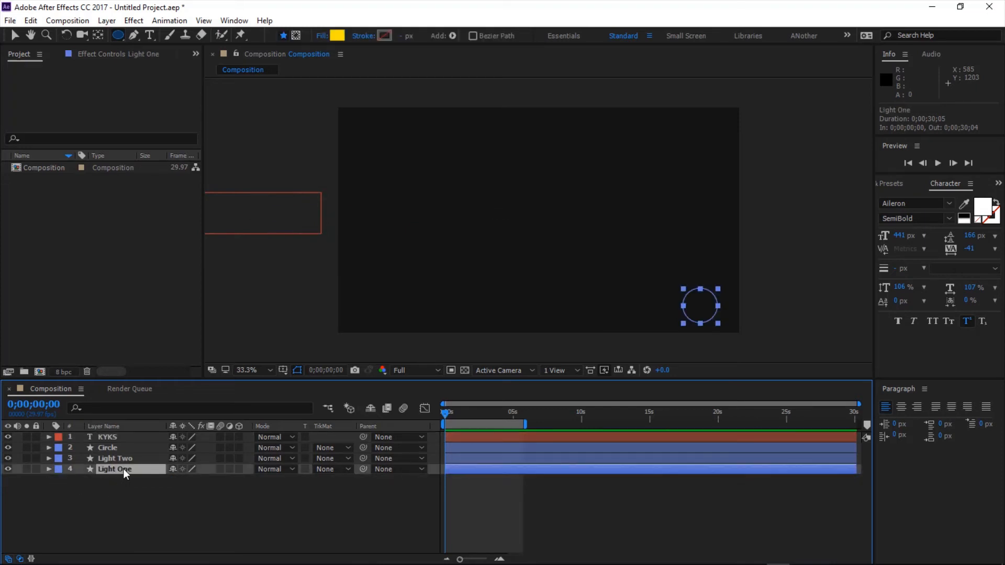
key(t)
click(130, 441)
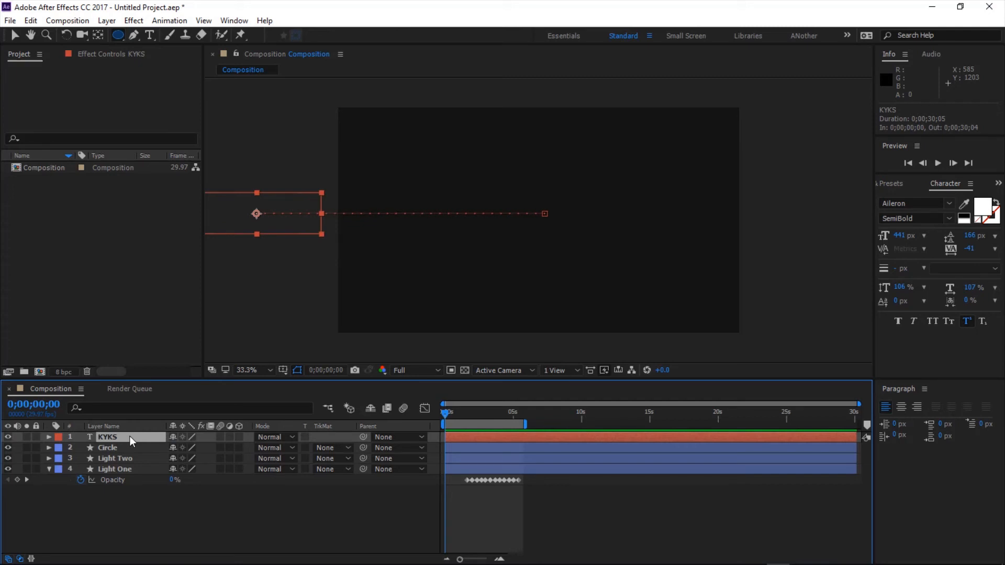
key(u)
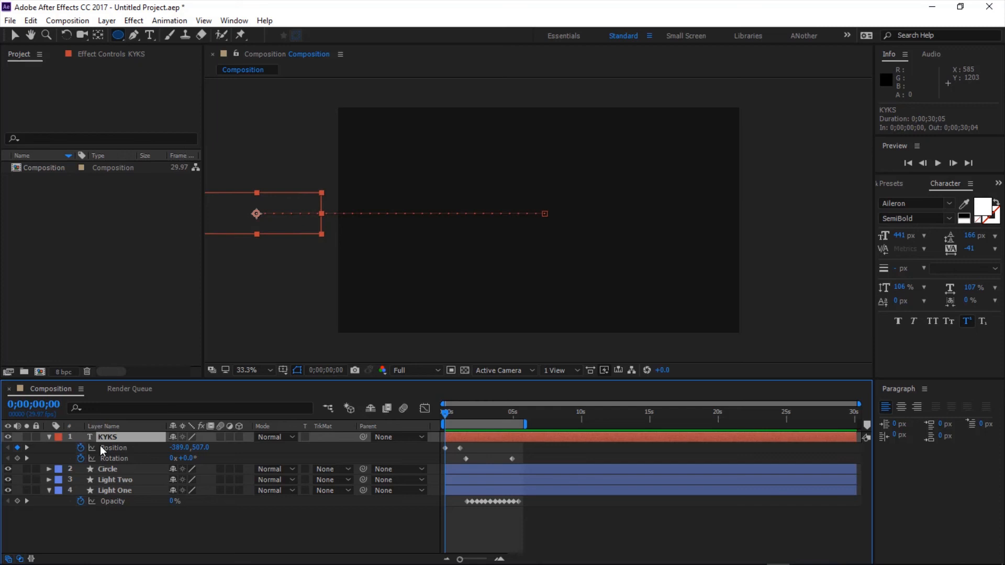
Step: Play the finished animation, then return to 0;00;00;00 and play it again from the start
key(space)
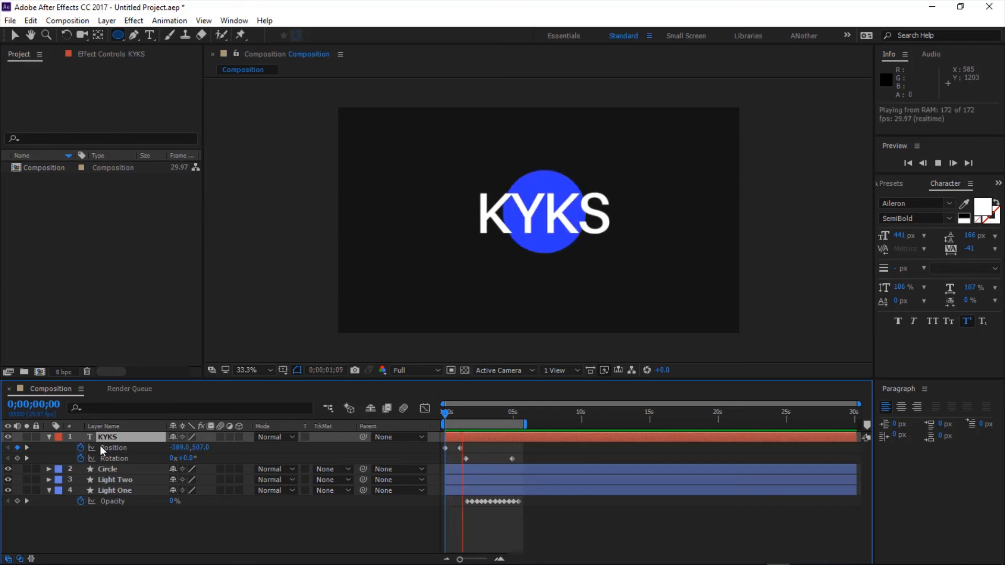
key(space)
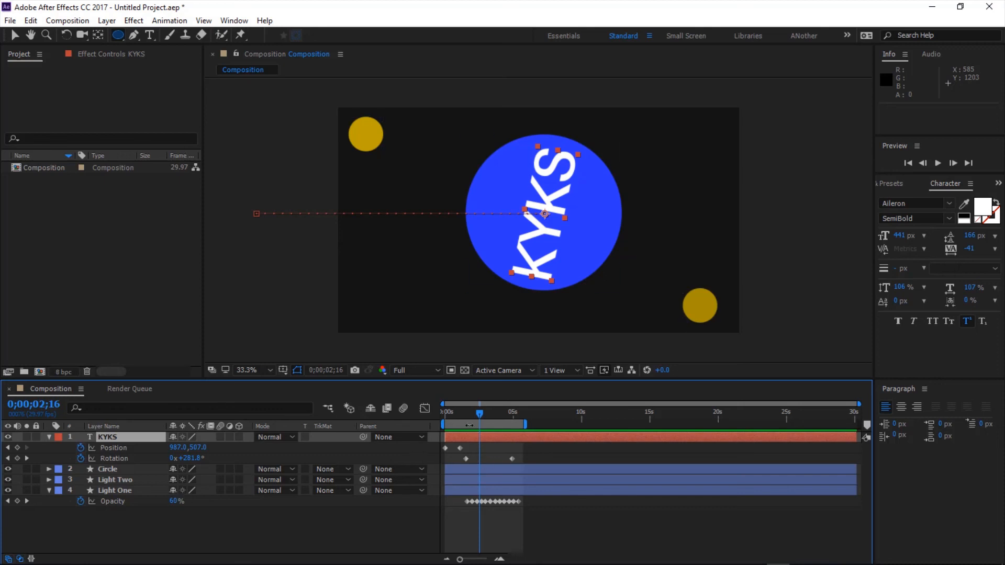
drag(483, 413, 446, 421)
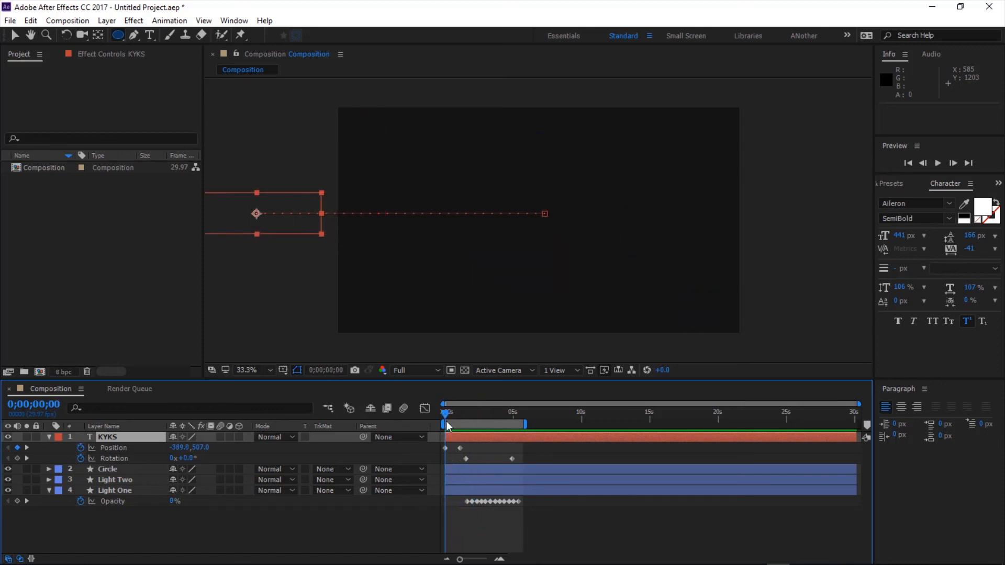
key(space)
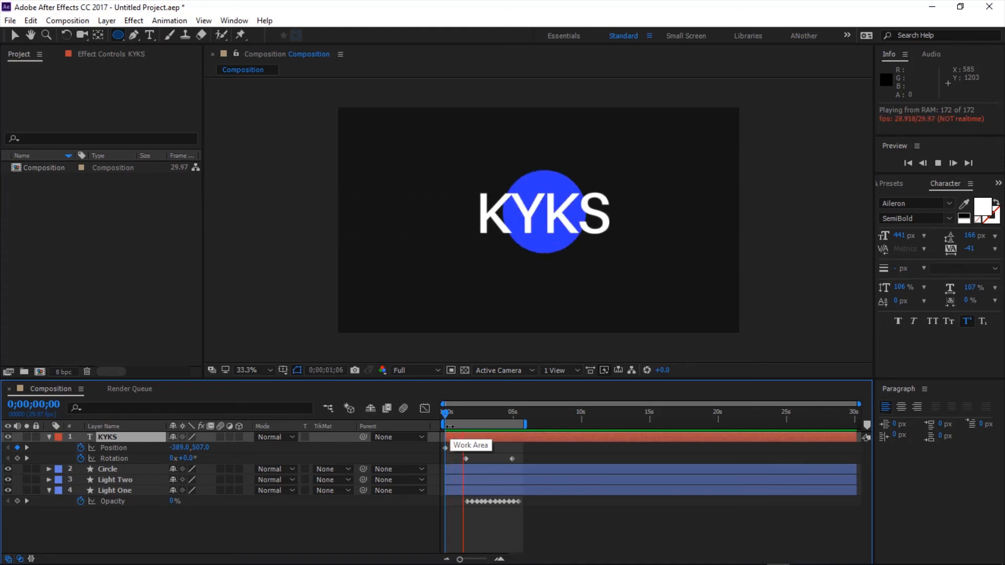